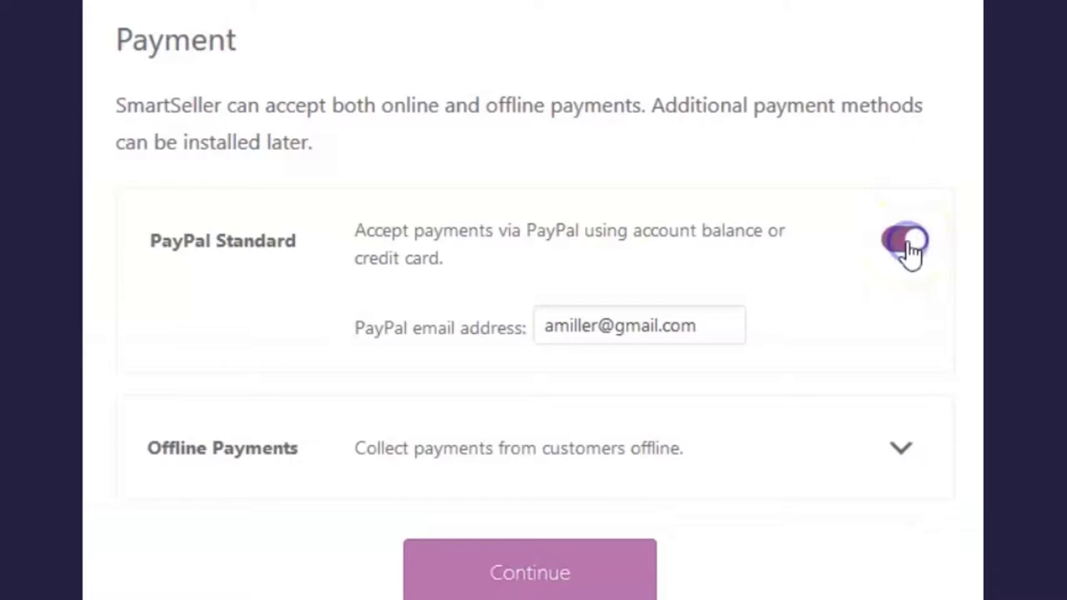
# Turn on PayPal Standard with the store's PayPal e-mail address and continue to Shipping
pyautogui.click(716, 325)
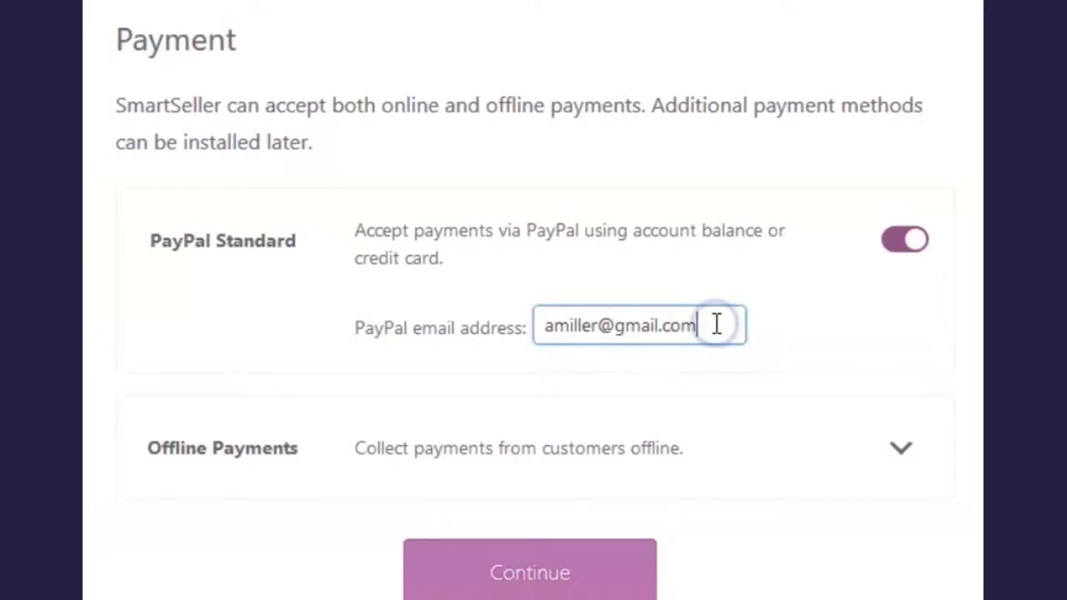
pyautogui.scroll(-2, 710, 301)
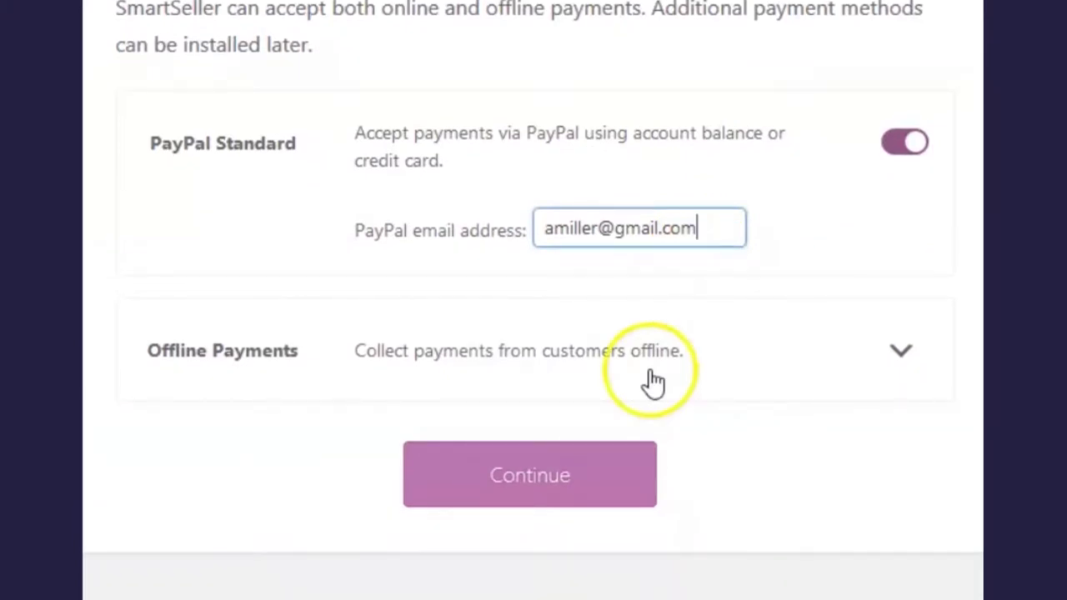
pyautogui.scroll(-1, 642, 417)
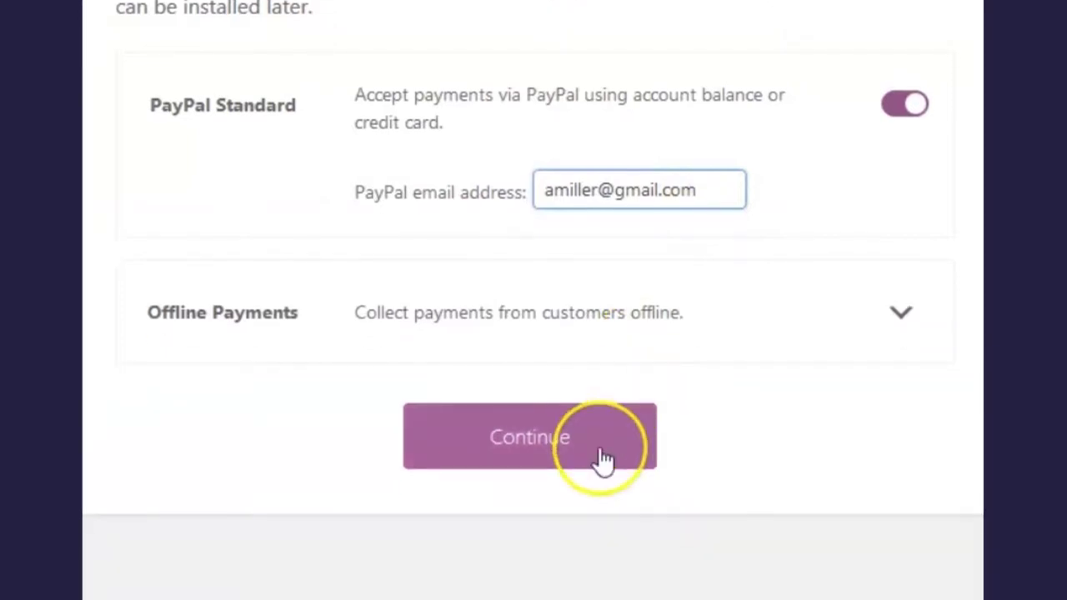
pyautogui.click(602, 454)
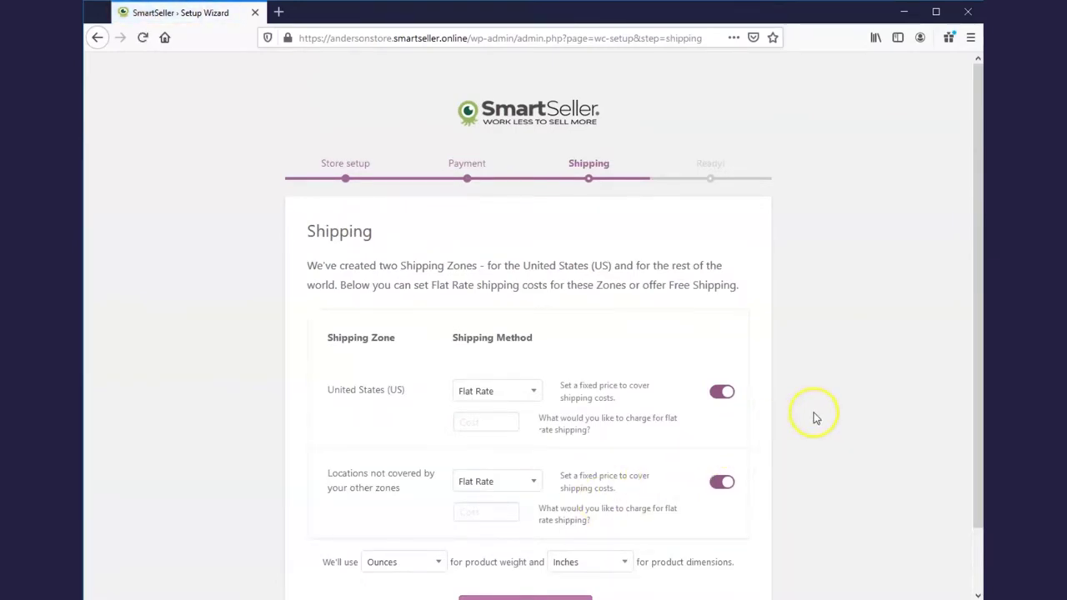
# Set flat shipping costs of 8 for the United States and 20 for other locations, then continue
pyautogui.scroll(-2, 816, 419)
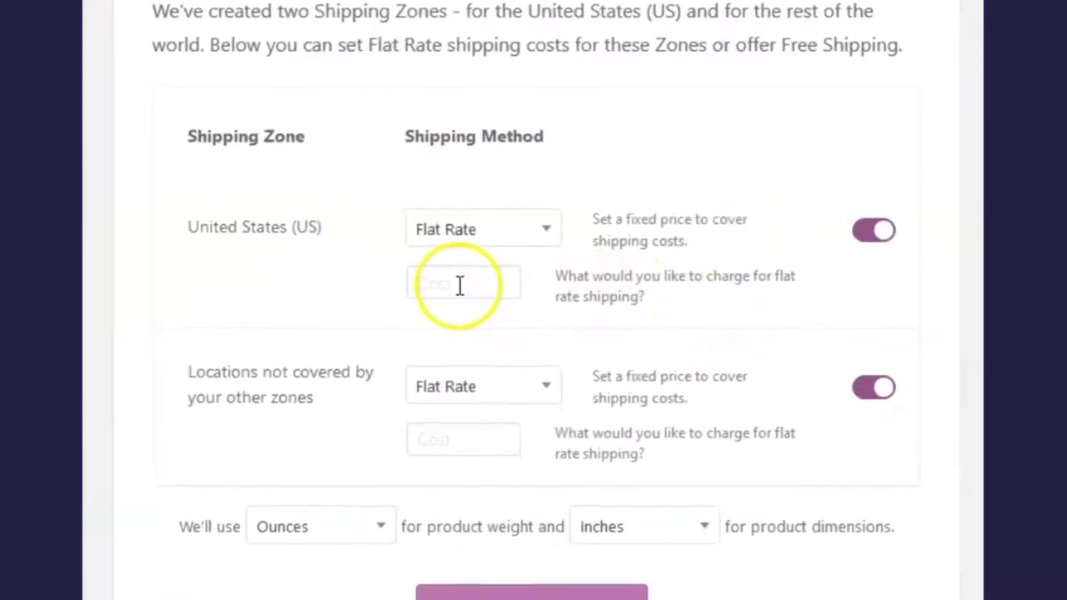
pyautogui.click(460, 286)
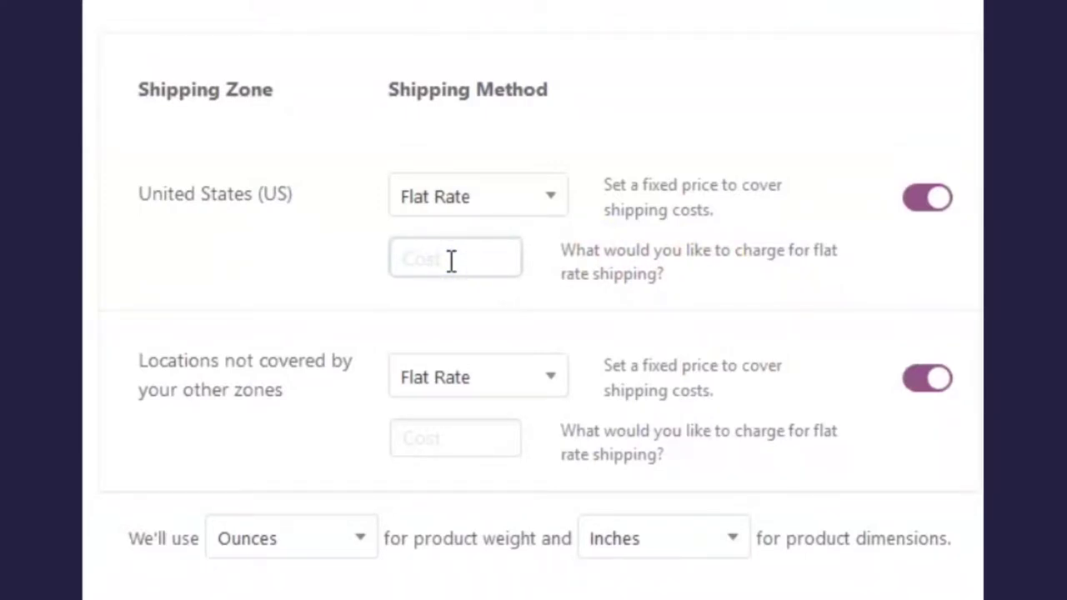
pyautogui.write('8')
pyautogui.scroll(-3, 448, 280)
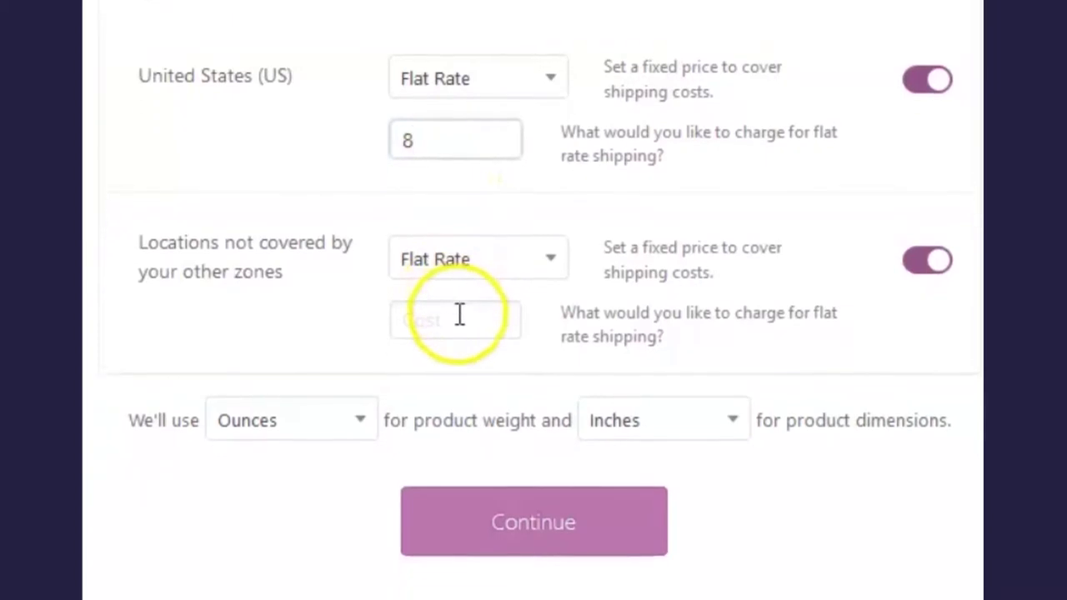
pyautogui.click(459, 287)
pyautogui.write('2')
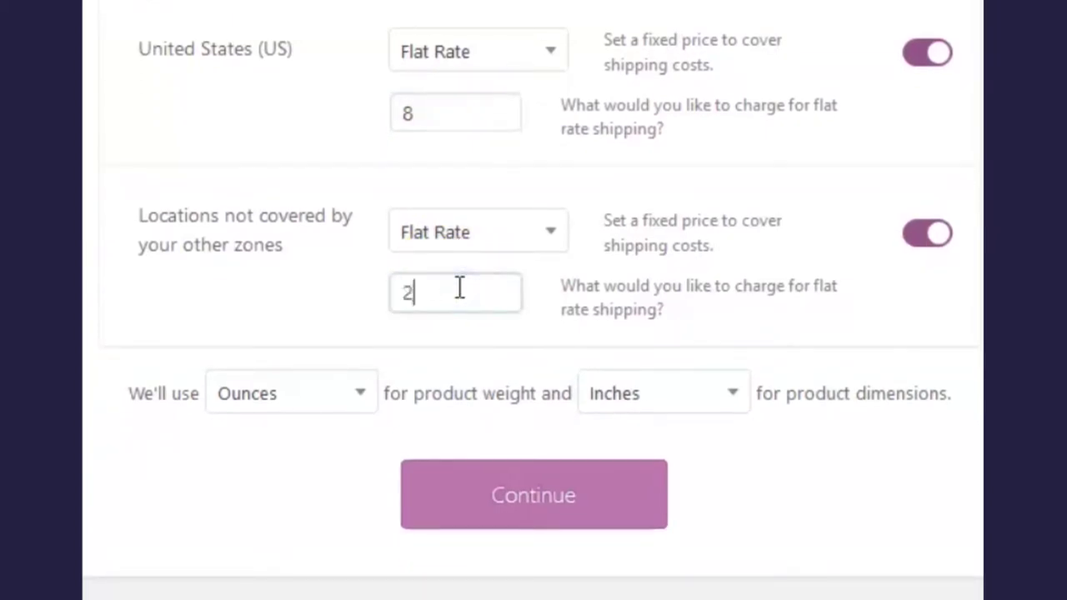
pyautogui.write('0')
pyautogui.click(514, 397)
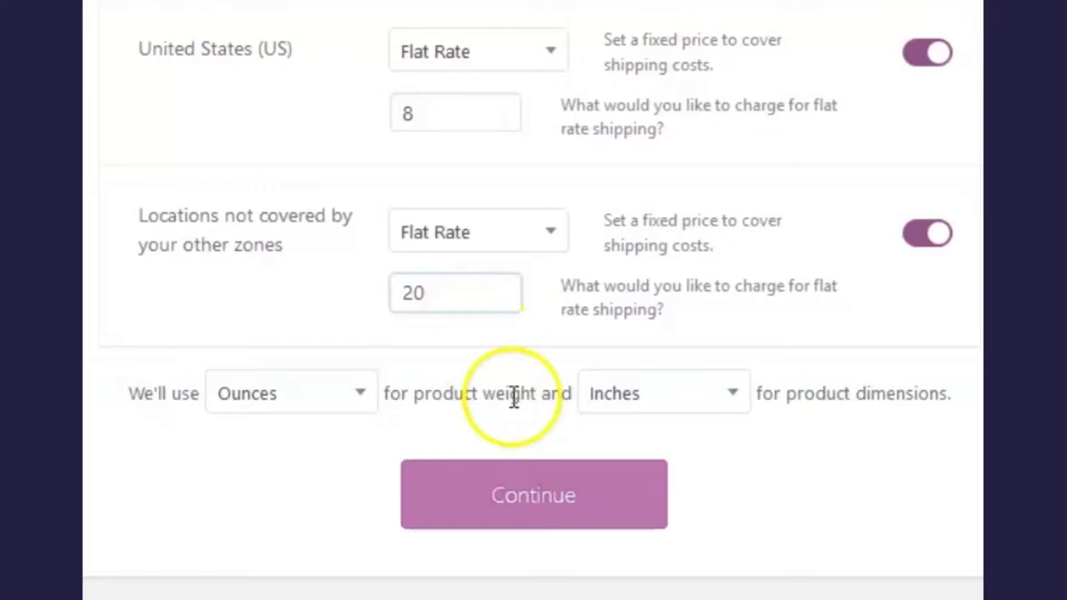
pyautogui.click(533, 512)
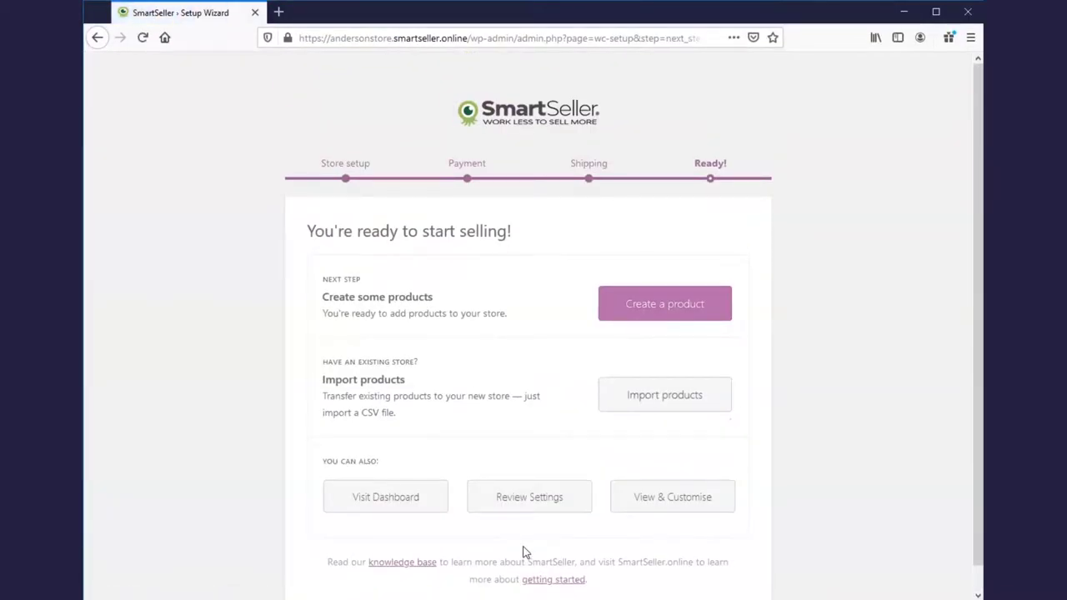
# Go to the store dashboard and open Products > All Products
pyautogui.scroll(-1, 555, 538)
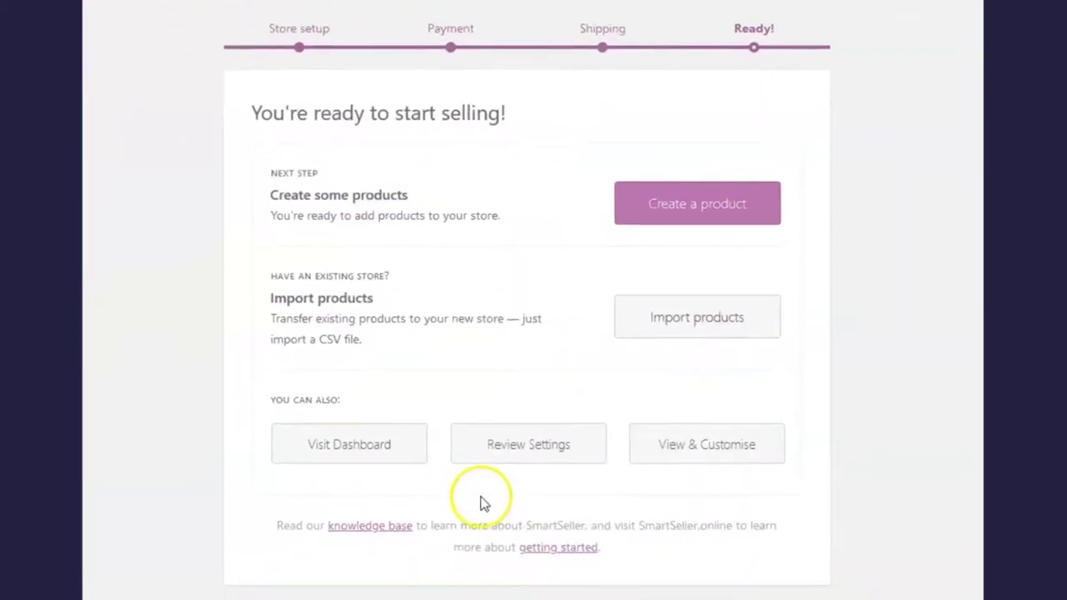
pyautogui.click(357, 409)
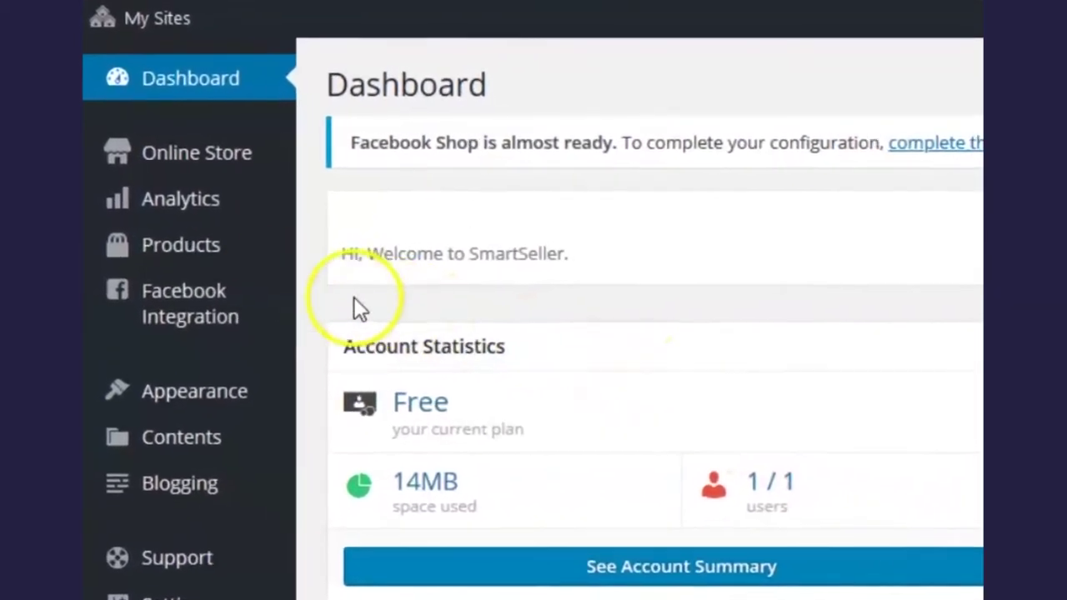
pyautogui.moveTo(180, 230)
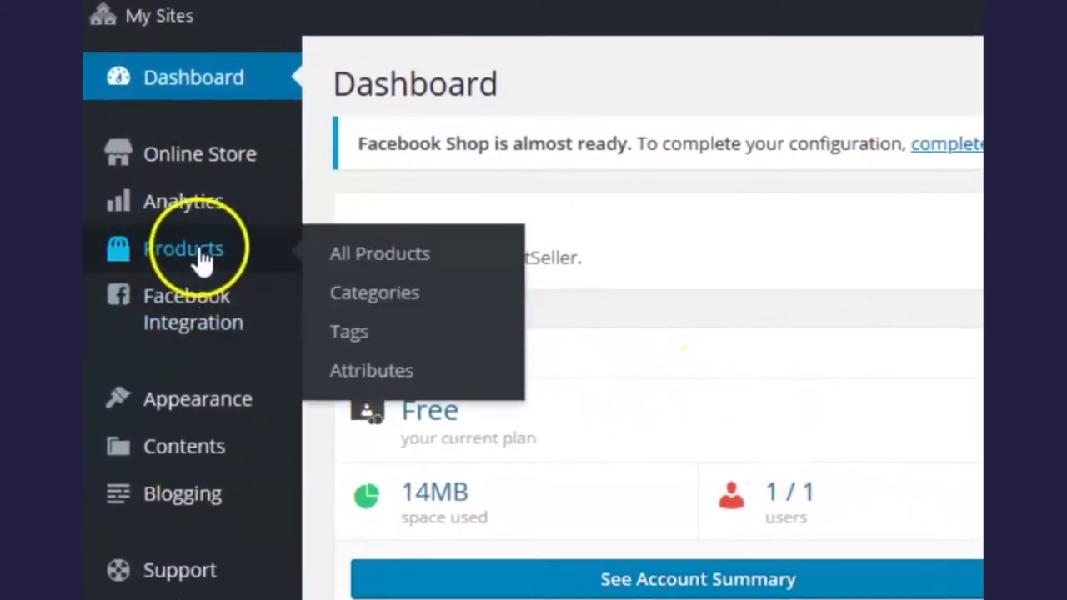
pyautogui.click(373, 255)
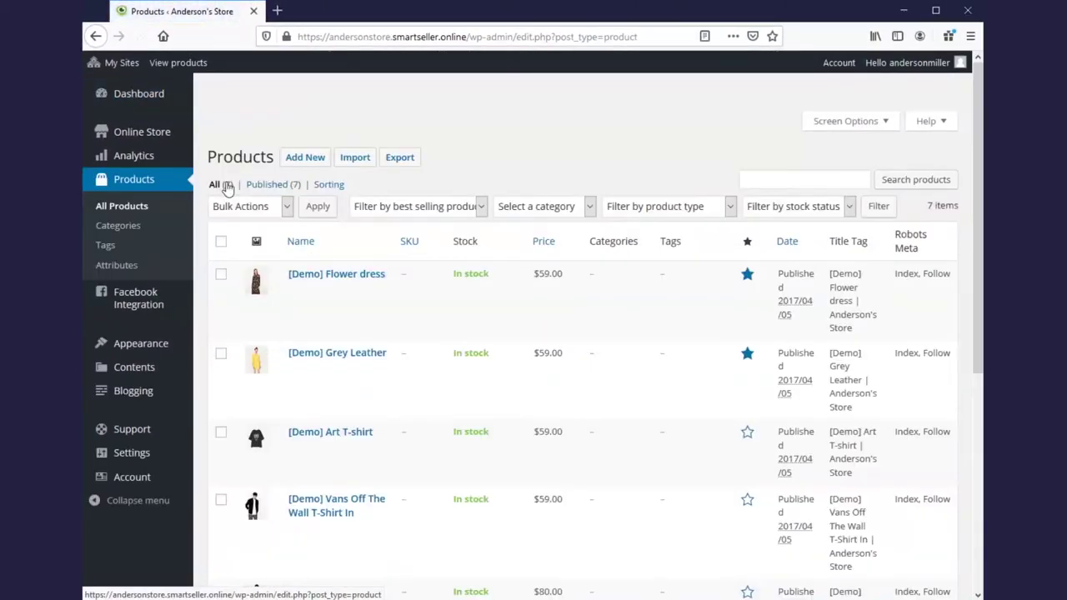
pyautogui.click(634, 258)
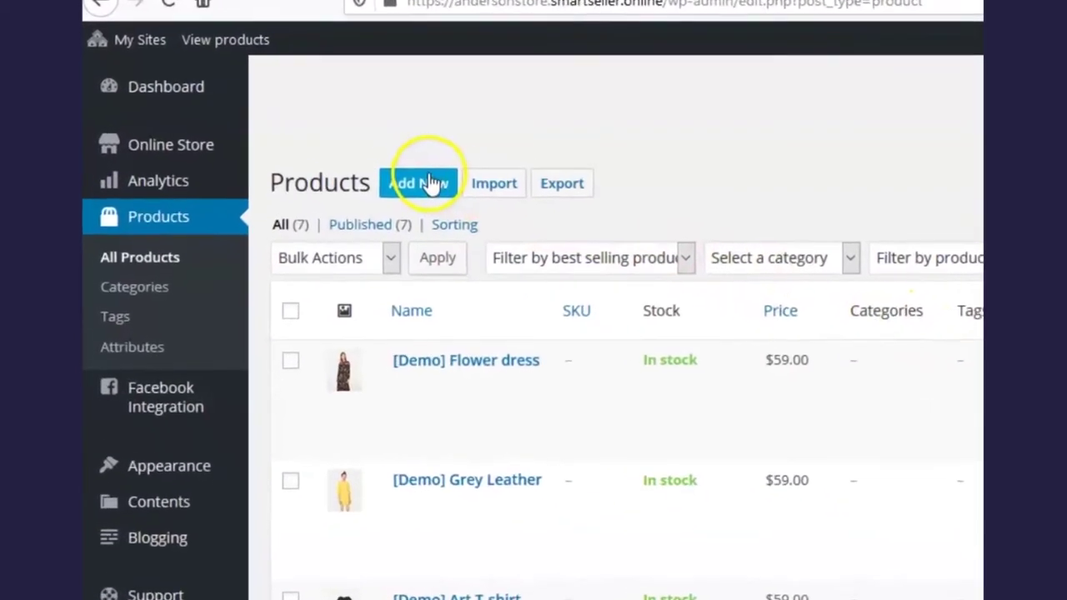
# Add a new product named 'Man T-Shirt'
pyautogui.click(432, 186)
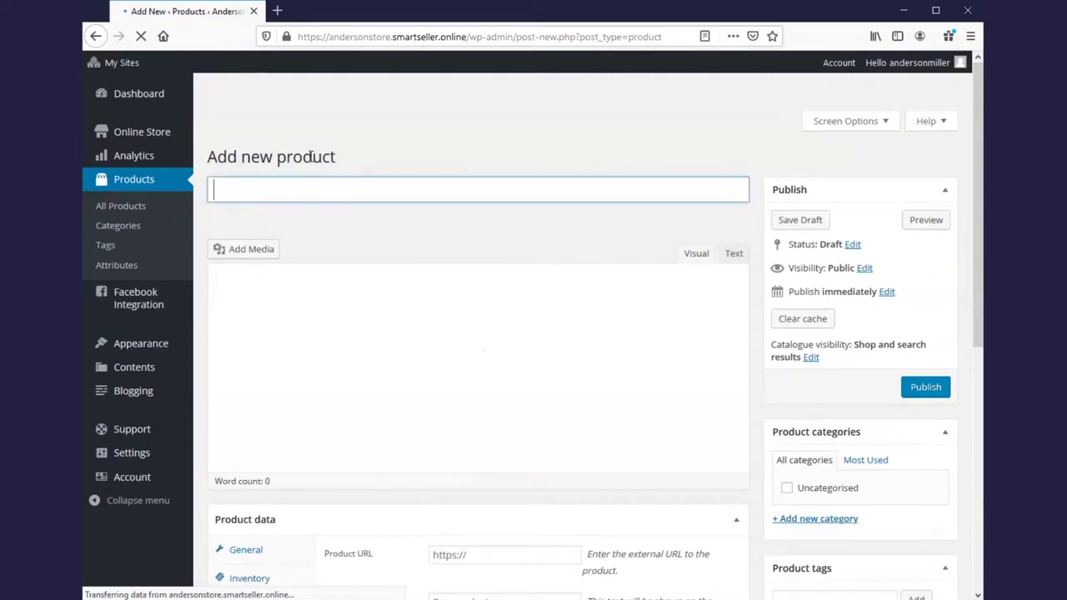
pyautogui.click(233, 188)
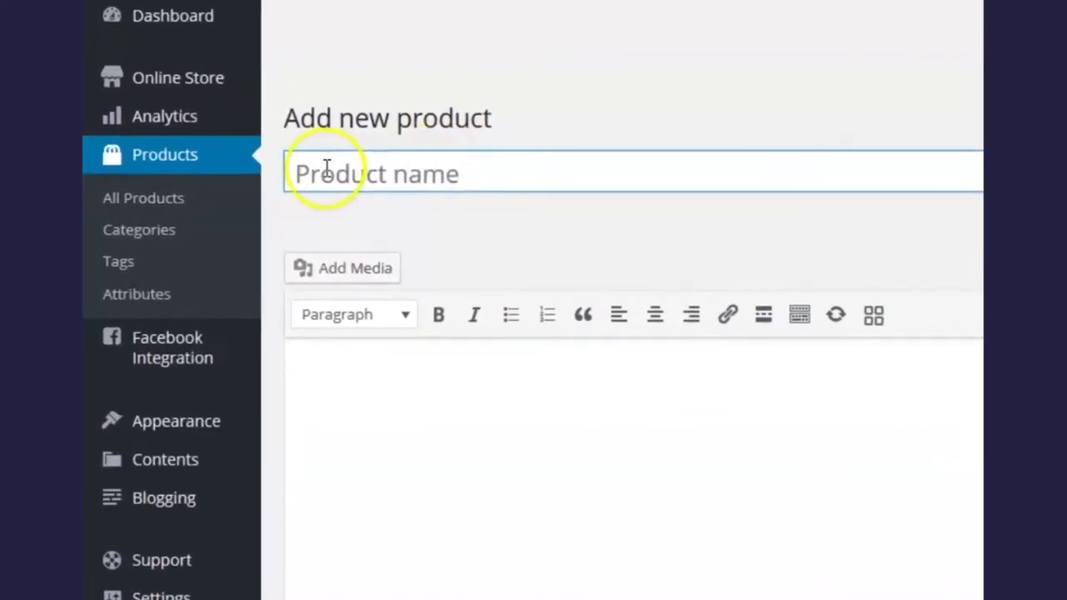
pyautogui.click(661, 154)
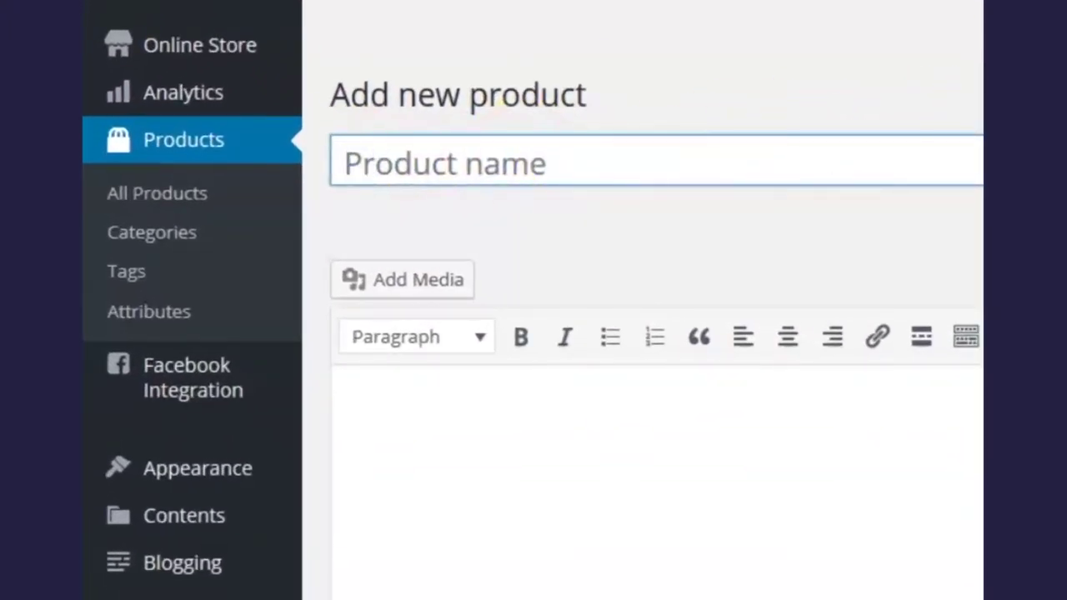
pyautogui.write('Man T')
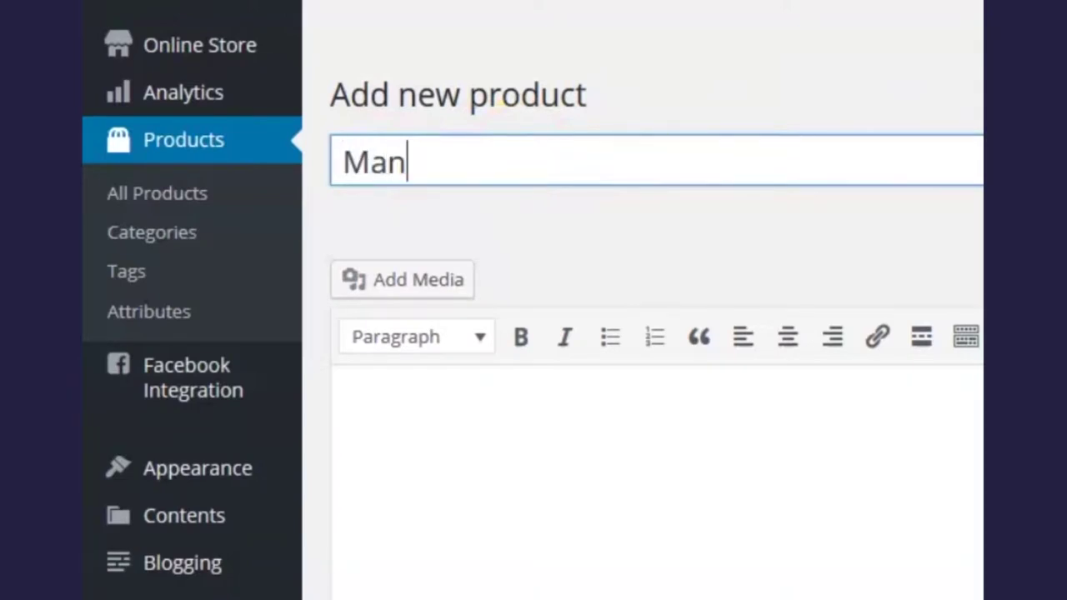
pyautogui.write('-Shirt')
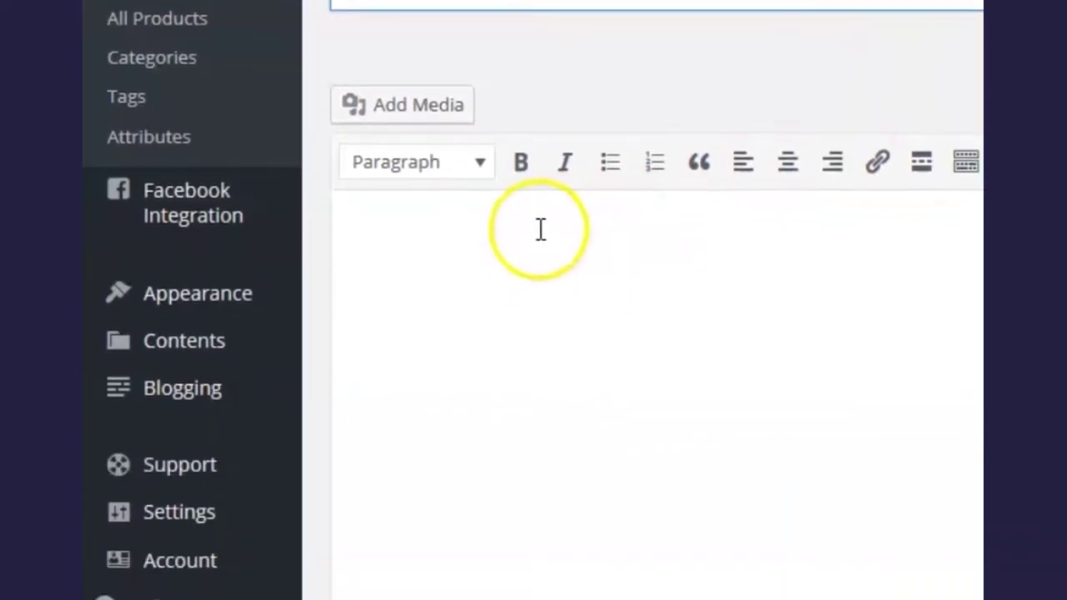
# Write '100% Cotton' and 'Long Sleeve' on two lines in the description
pyautogui.click(541, 230)
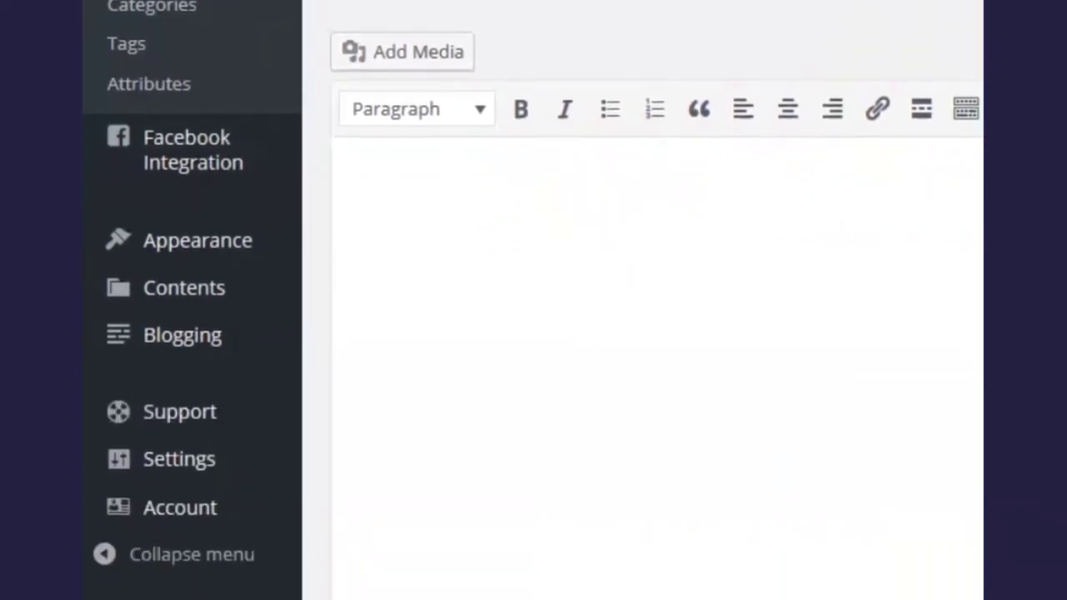
pyautogui.write('100% Cotton')
pyautogui.press('Return')
pyautogui.write('L')
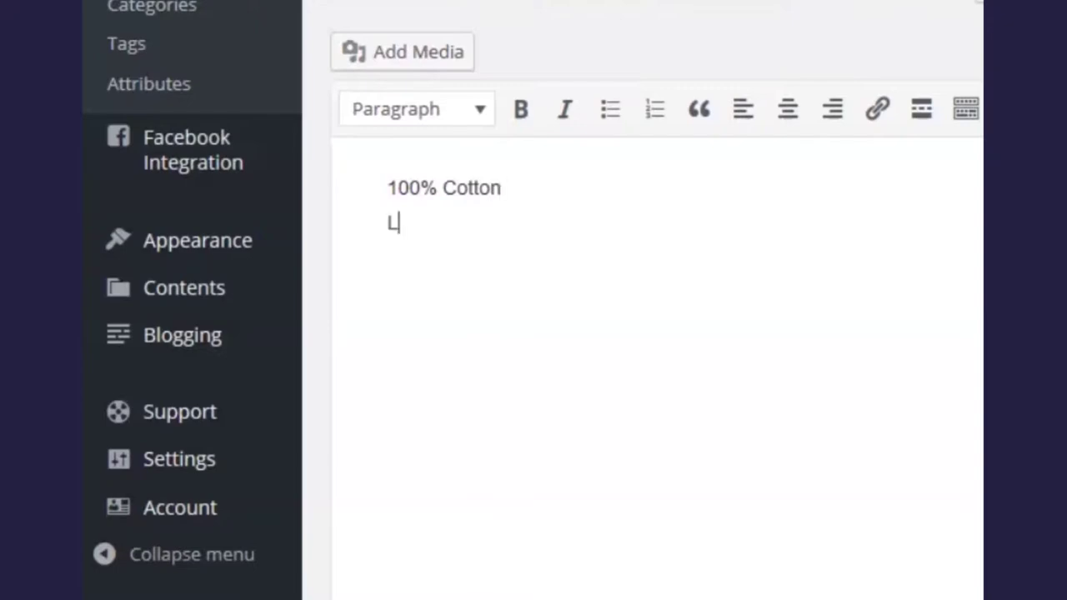
pyautogui.write('ong Sle')
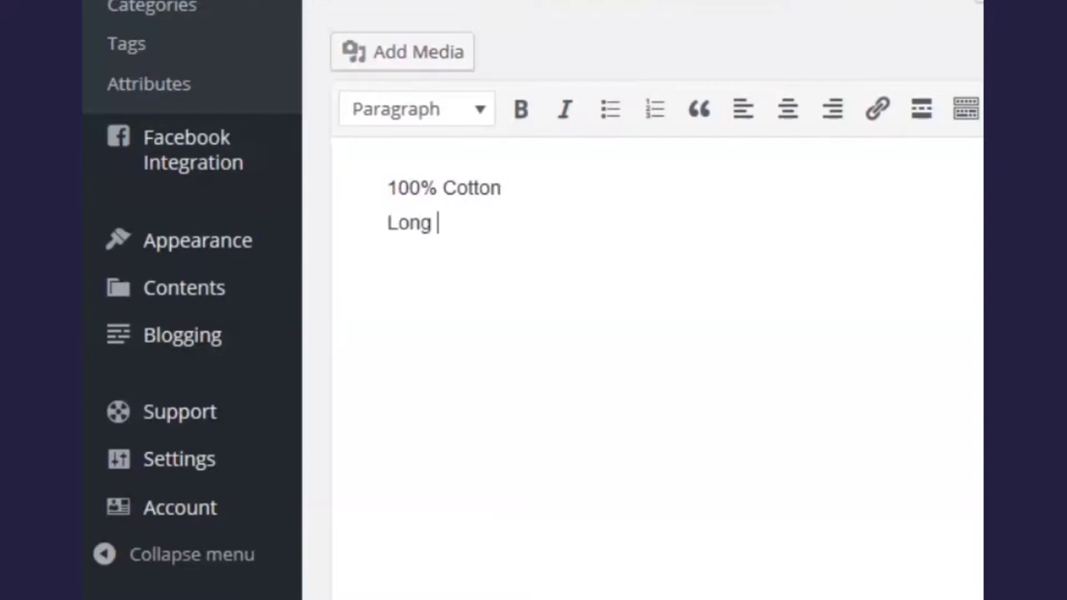
pyautogui.write('eve')
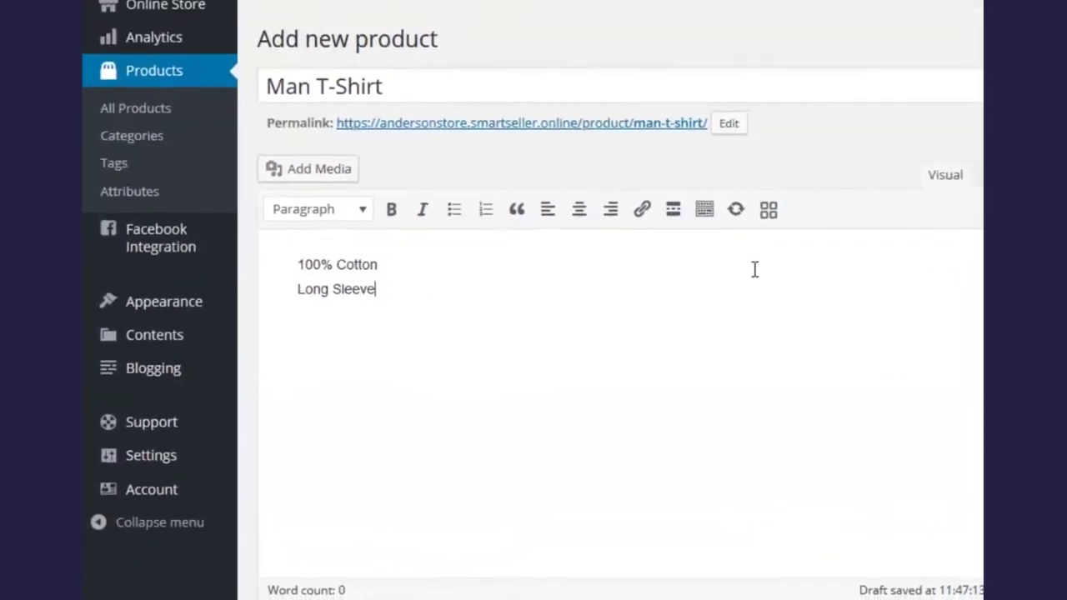
pyautogui.click(809, 314)
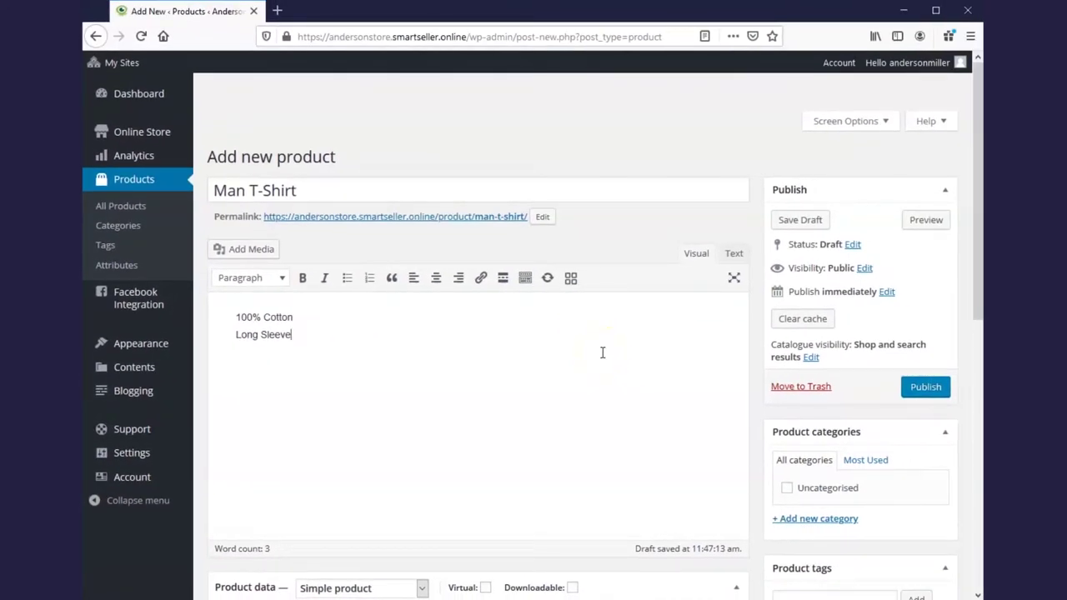
pyautogui.scroll(-4, 603, 353)
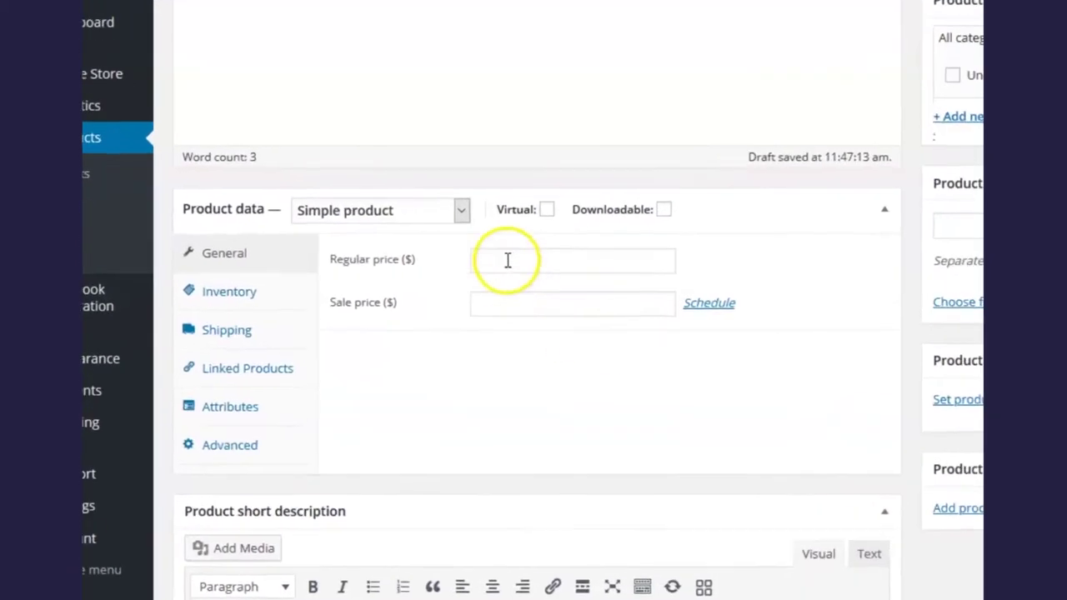
# Set the regular price to 25 and the sale price to 20
pyautogui.click(500, 263)
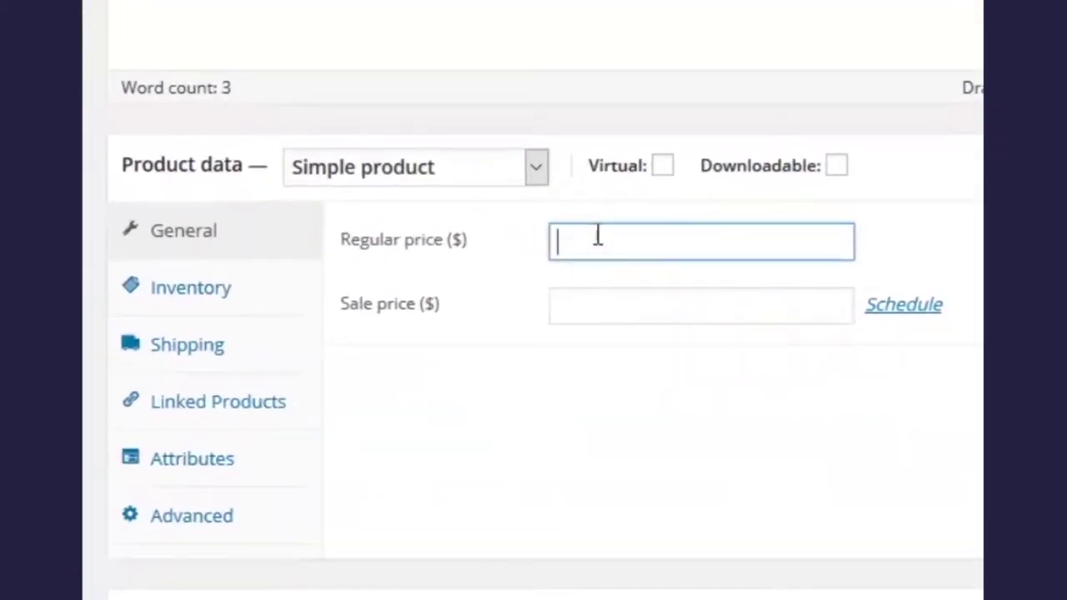
pyautogui.write('25')
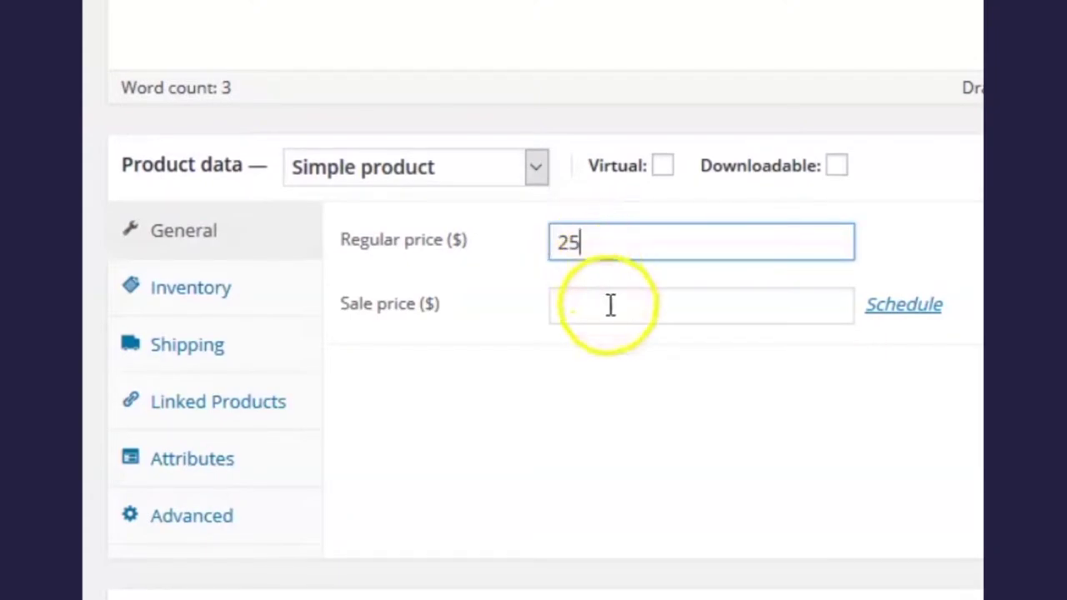
pyautogui.click(609, 304)
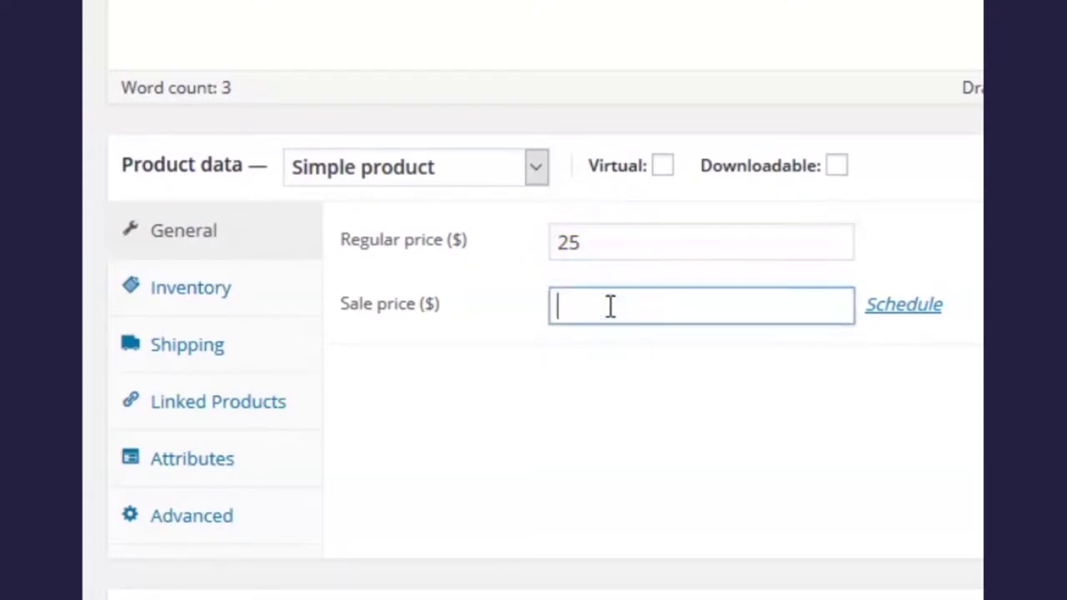
pyautogui.write('20')
# In Inventory, set SKU MS1001921, enable Manage stock, and set stock quantity 50
pyautogui.click(200, 293)
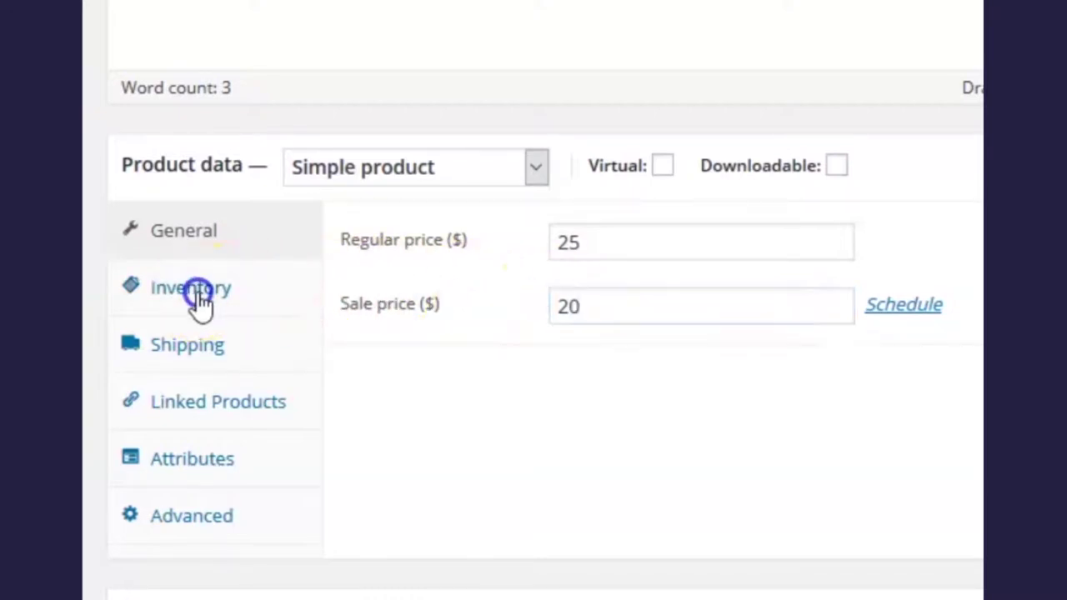
pyautogui.click(669, 241)
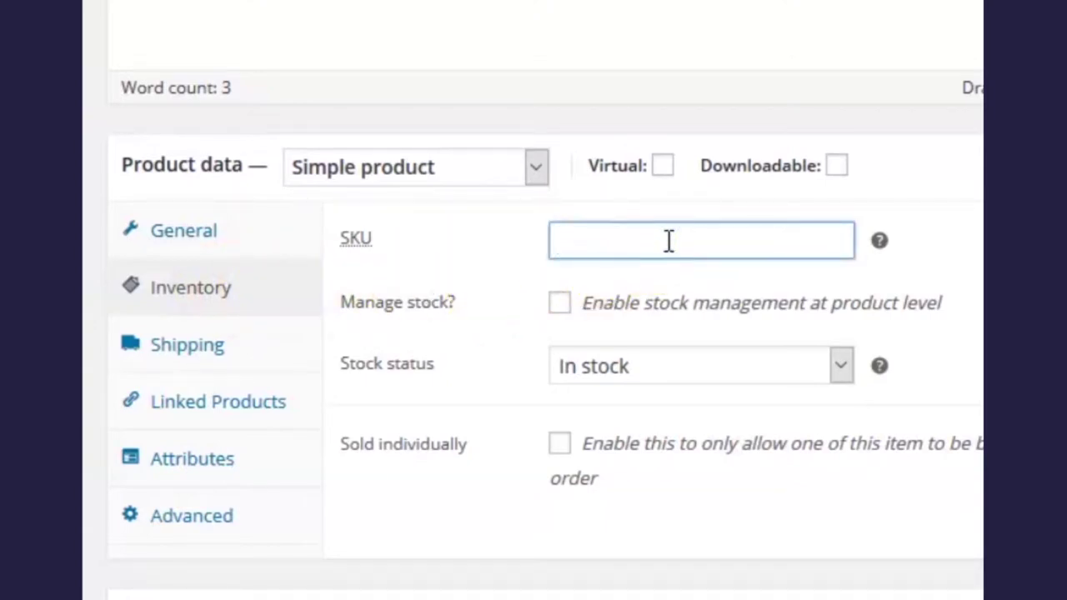
pyautogui.write('MS100')
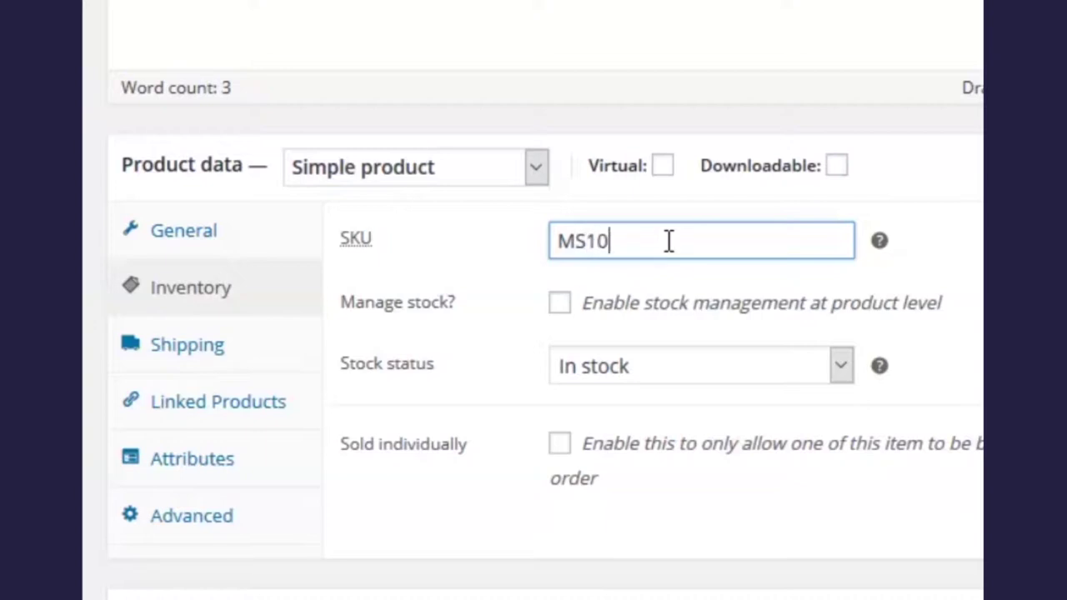
pyautogui.write('1921')
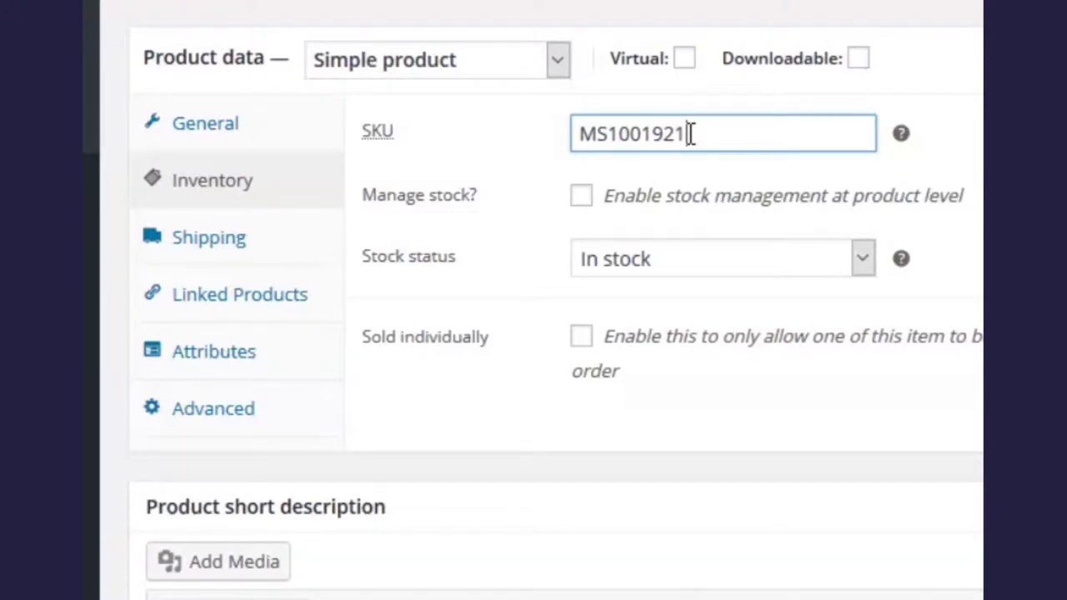
pyautogui.click(581, 200)
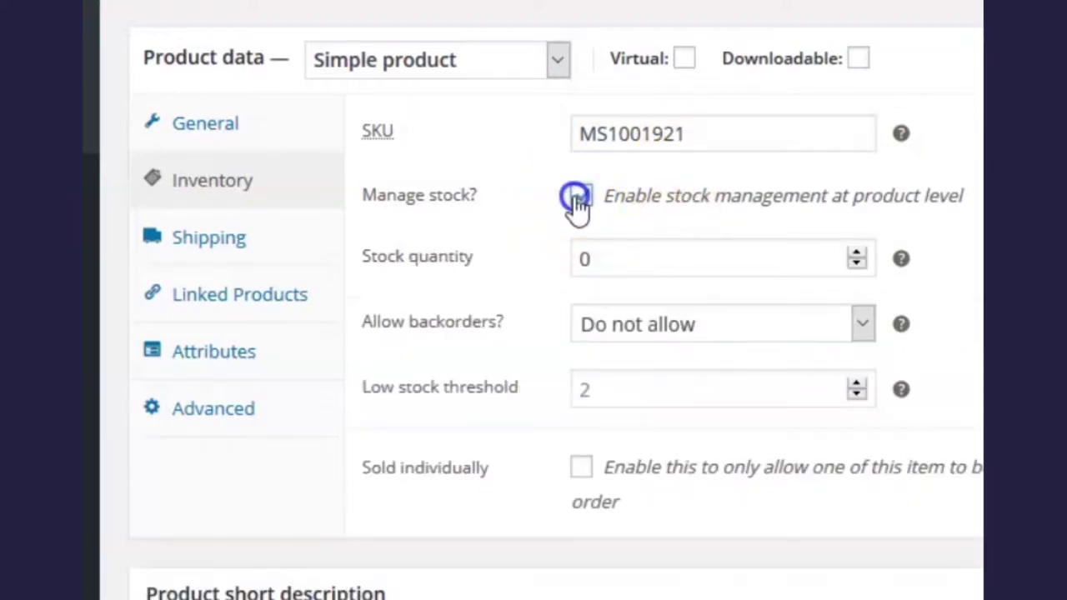
pyautogui.moveTo(594, 257); pyautogui.dragTo(572, 257)
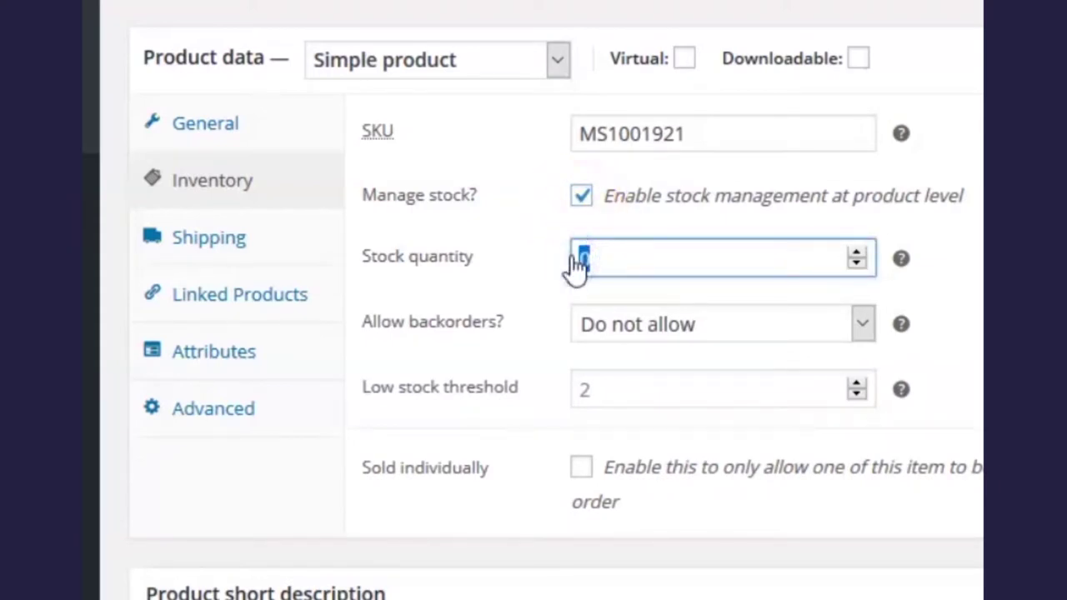
pyautogui.write('50')
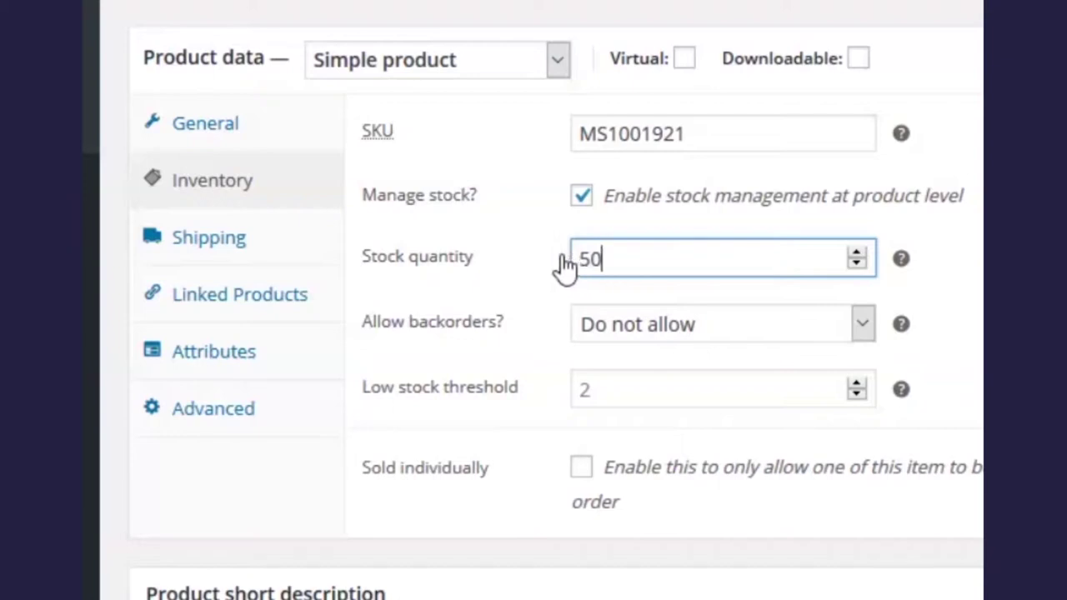
pyautogui.click(540, 267)
# Set the shipping weight to 7 oz and dimensions to 20 × 15 × 1 in
pyautogui.click(224, 248)
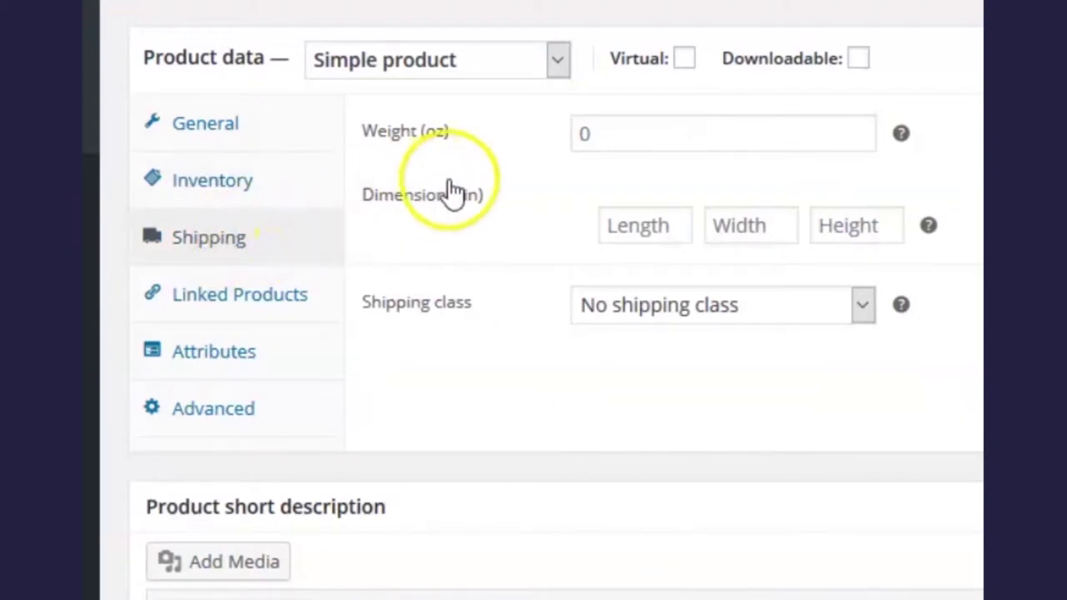
pyautogui.click(611, 135)
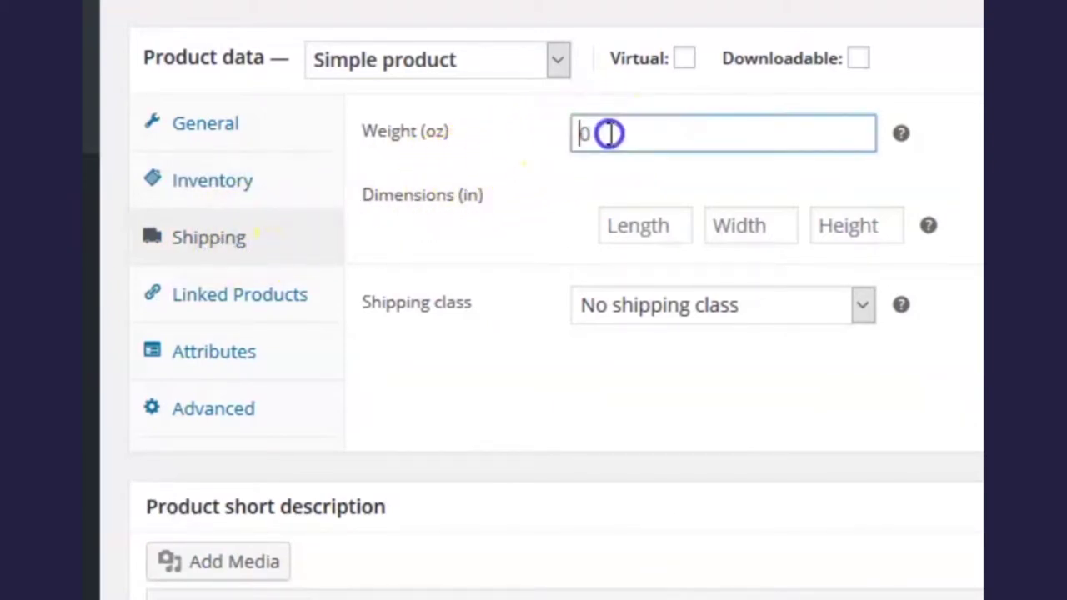
pyautogui.write('7')
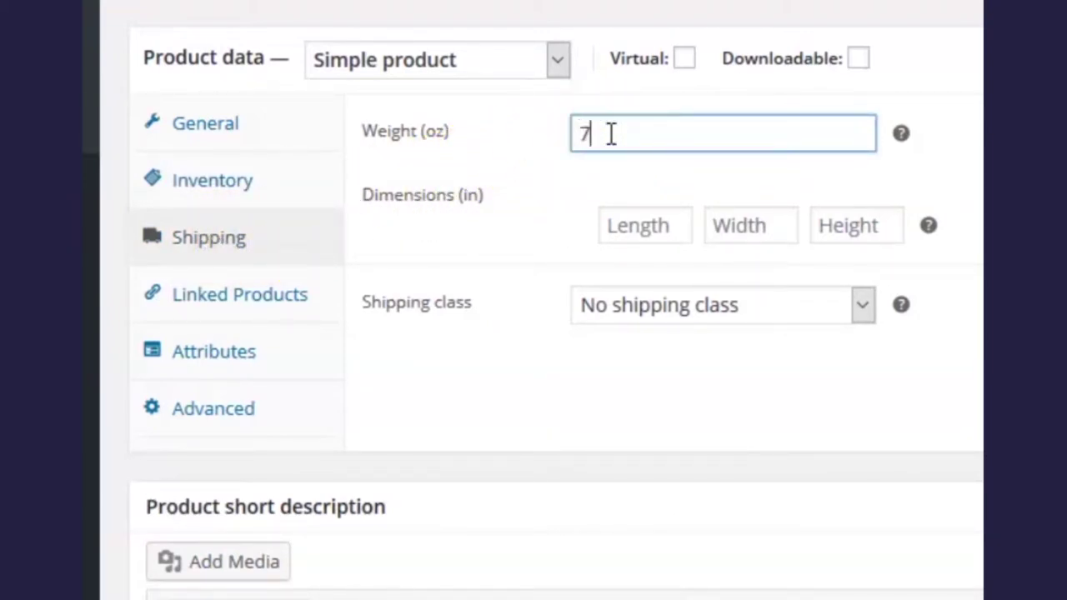
pyautogui.click(625, 222)
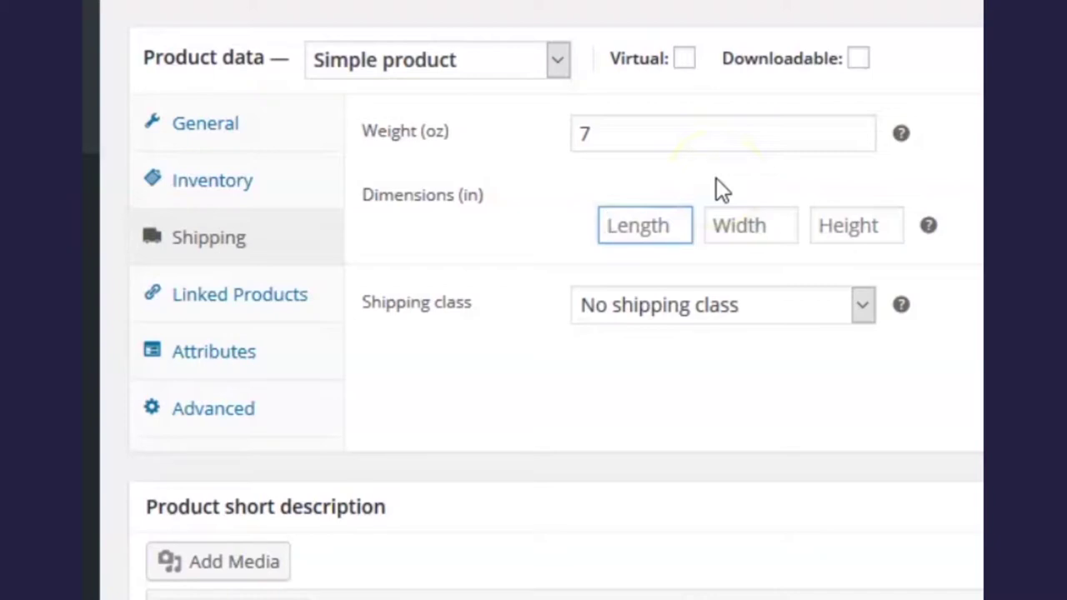
pyautogui.write('20')
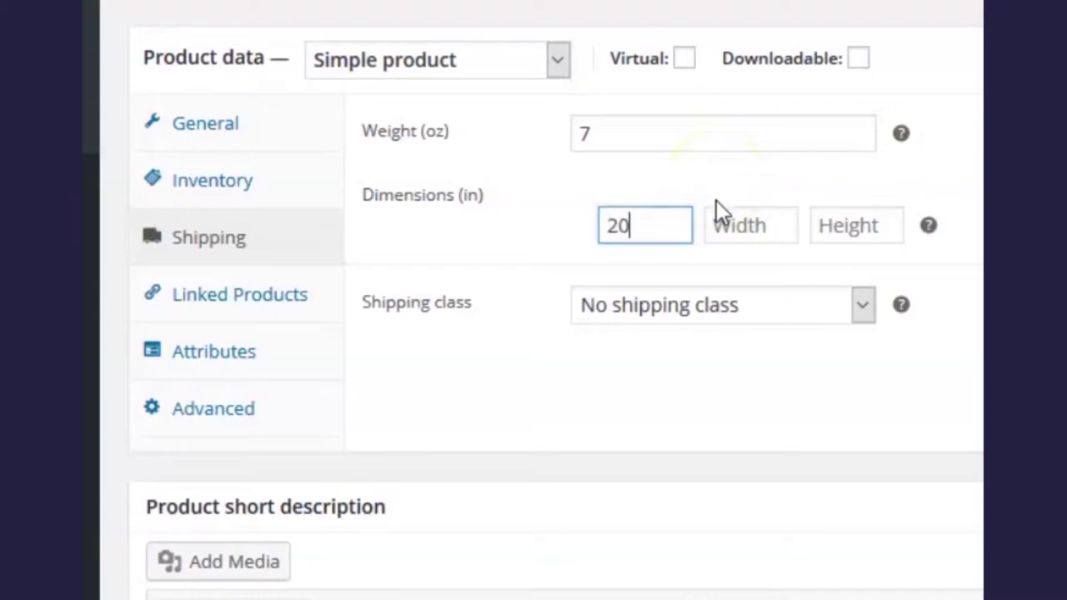
pyautogui.click(727, 218)
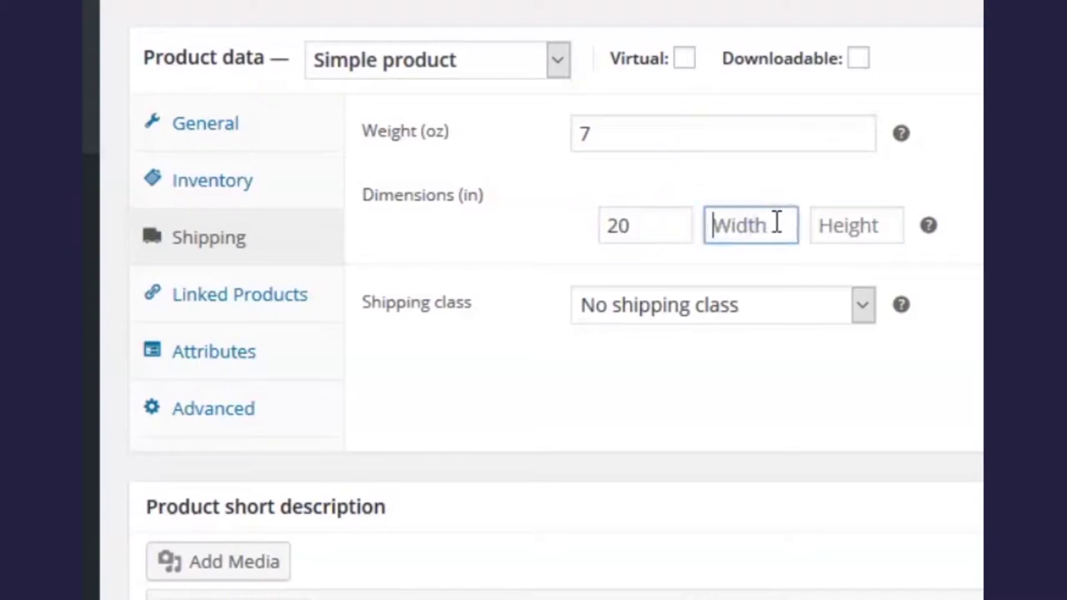
pyautogui.write('15')
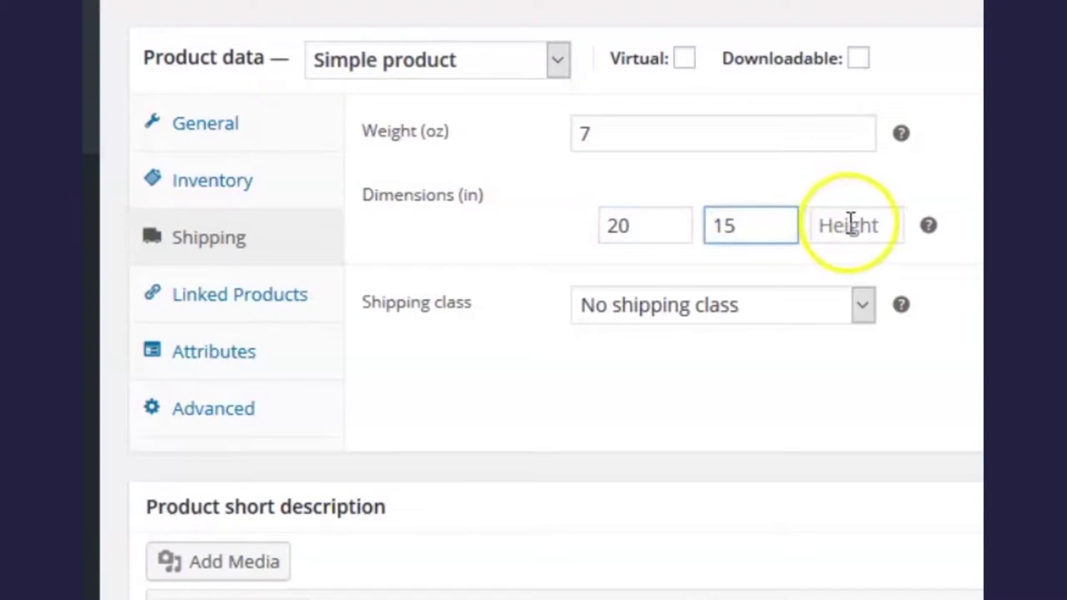
pyautogui.click(850, 224)
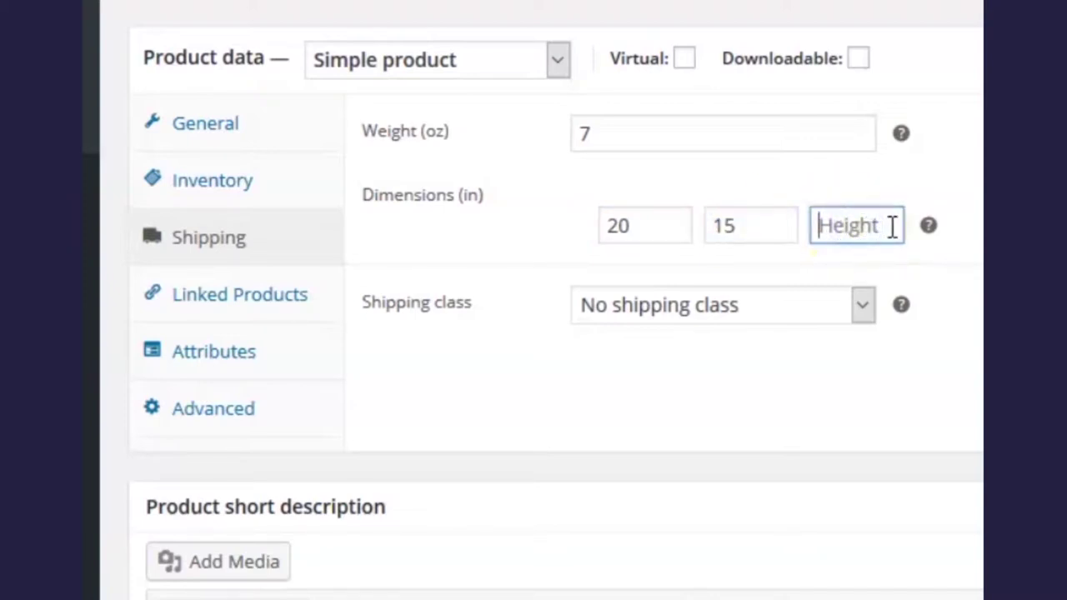
pyautogui.write('1')
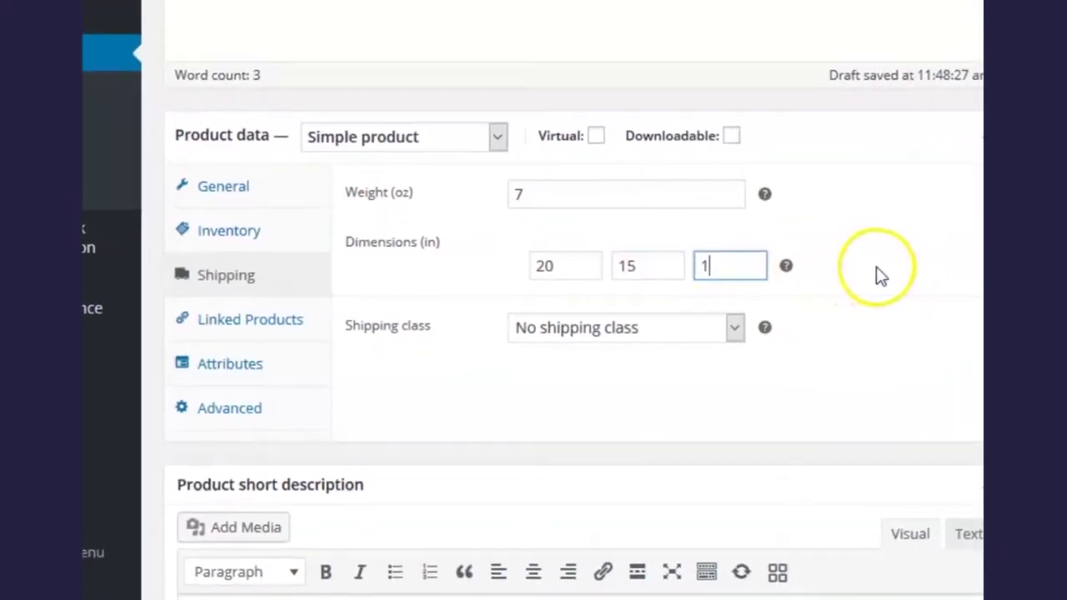
pyautogui.click(1047, 231)
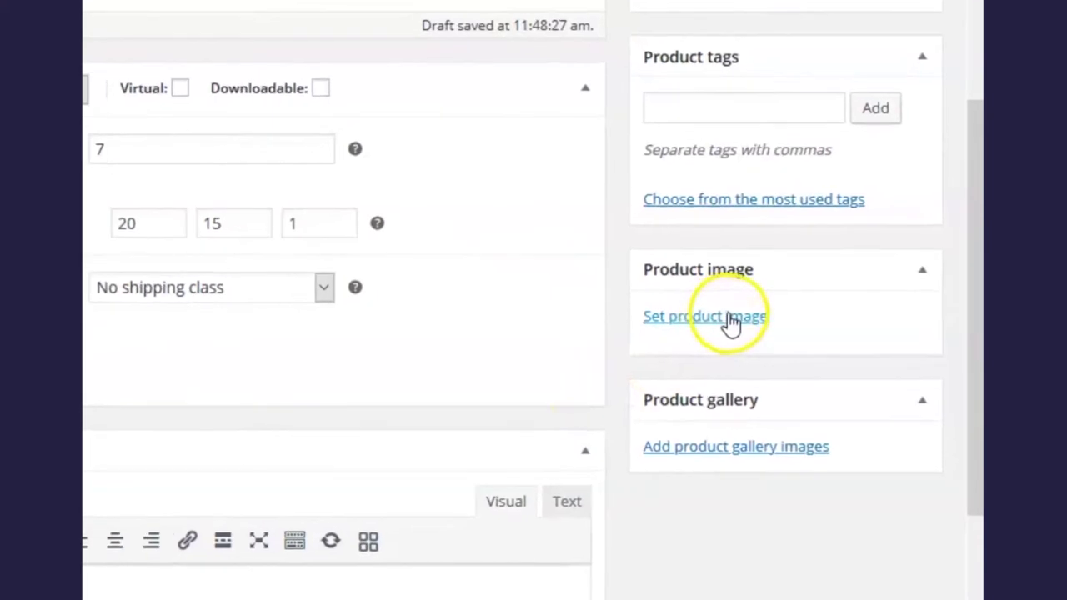
# Upload man-t-shirt-main.jpg from File Explorer and set it as the product image
pyautogui.click(732, 312)
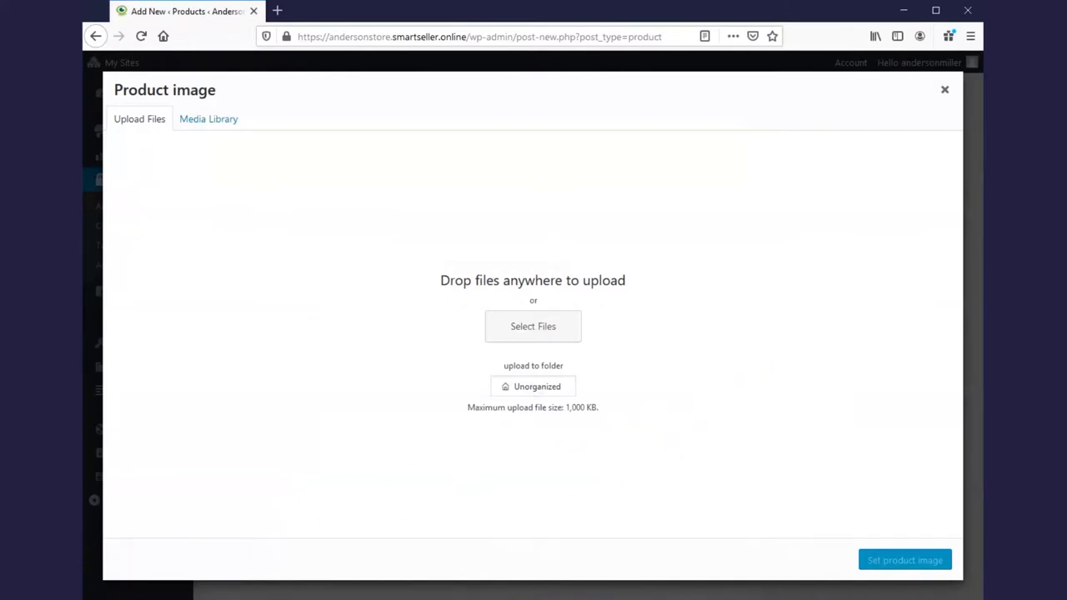
pyautogui.hotkey('alt', 'Tab')
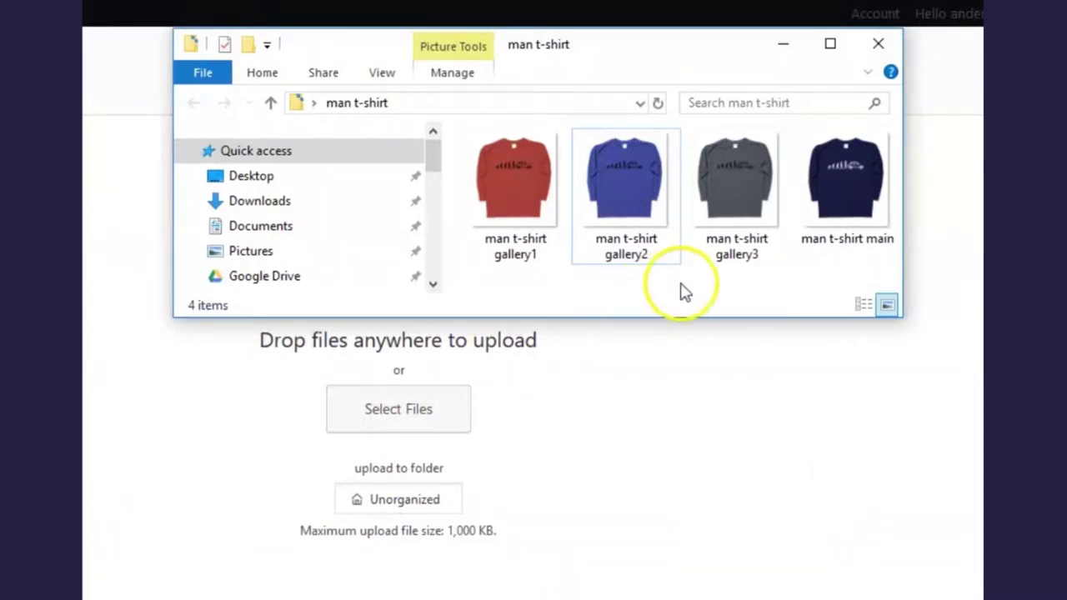
pyautogui.click(857, 181)
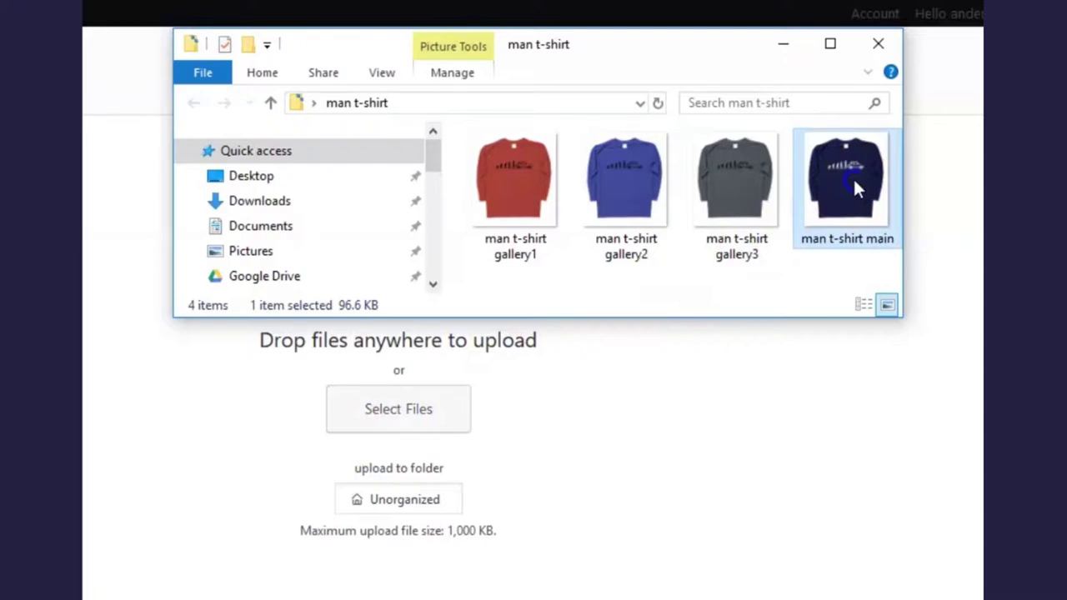
pyautogui.moveTo(853, 177); pyautogui.dragTo(412, 450)
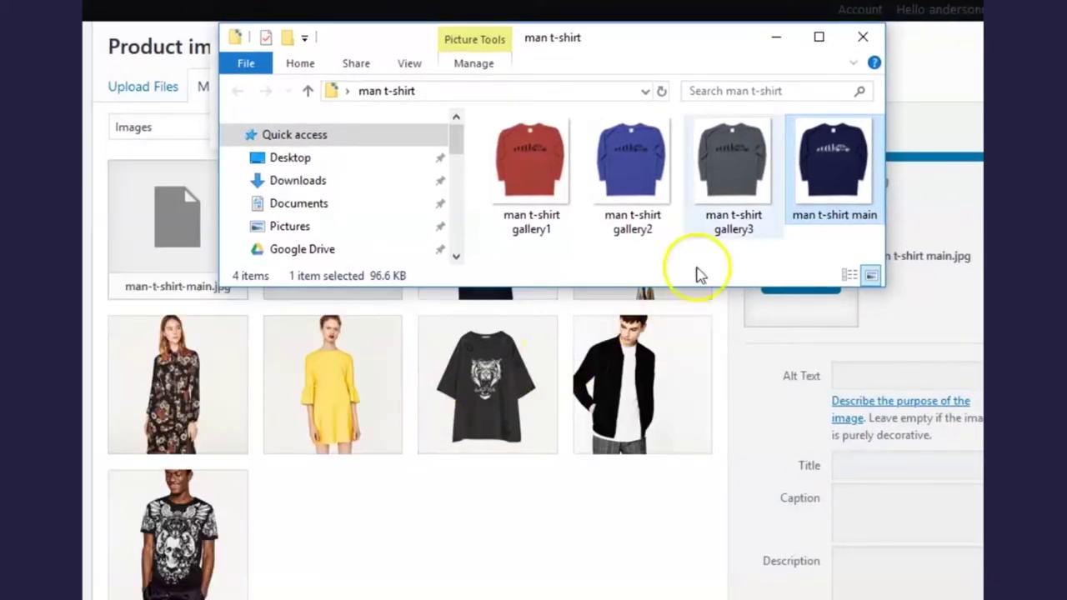
pyautogui.click(775, 41)
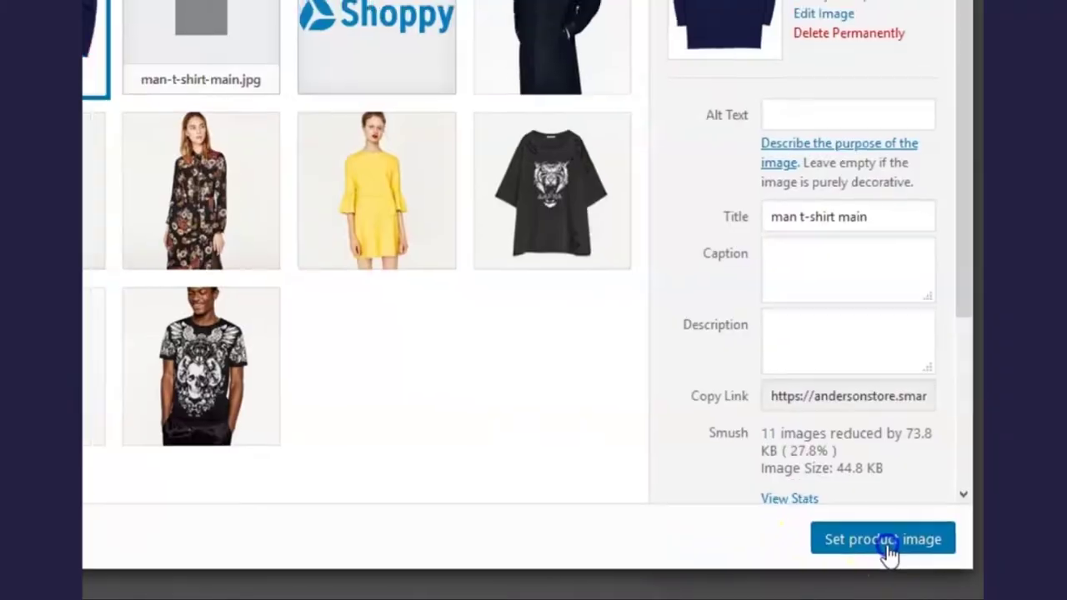
pyautogui.click(881, 547)
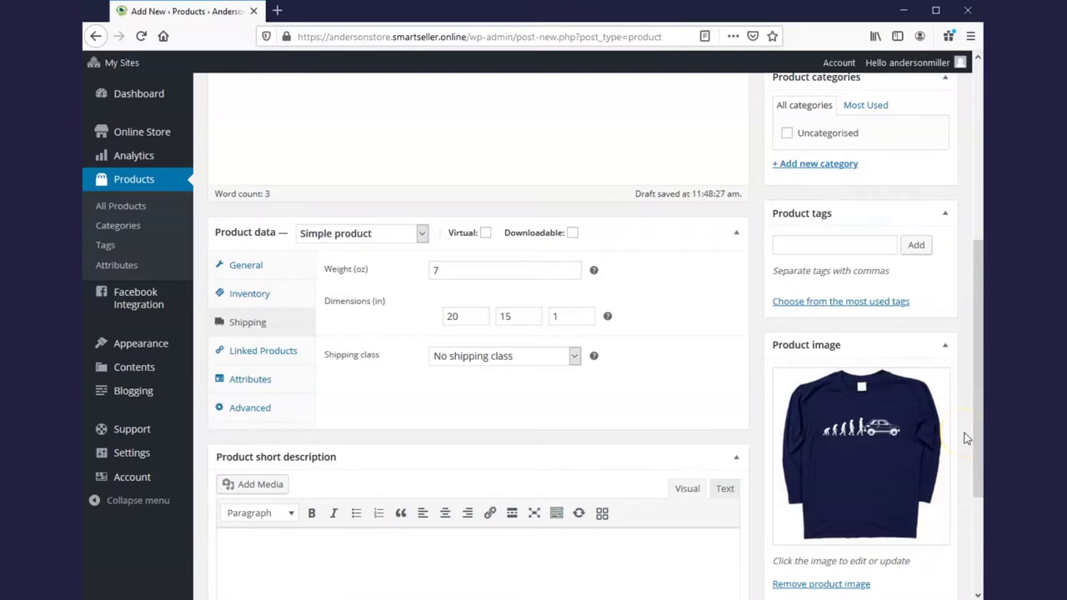
# Upload the red, blue and grey man t-shirt photos and add them to the gallery
pyautogui.scroll(-5, 966, 438)
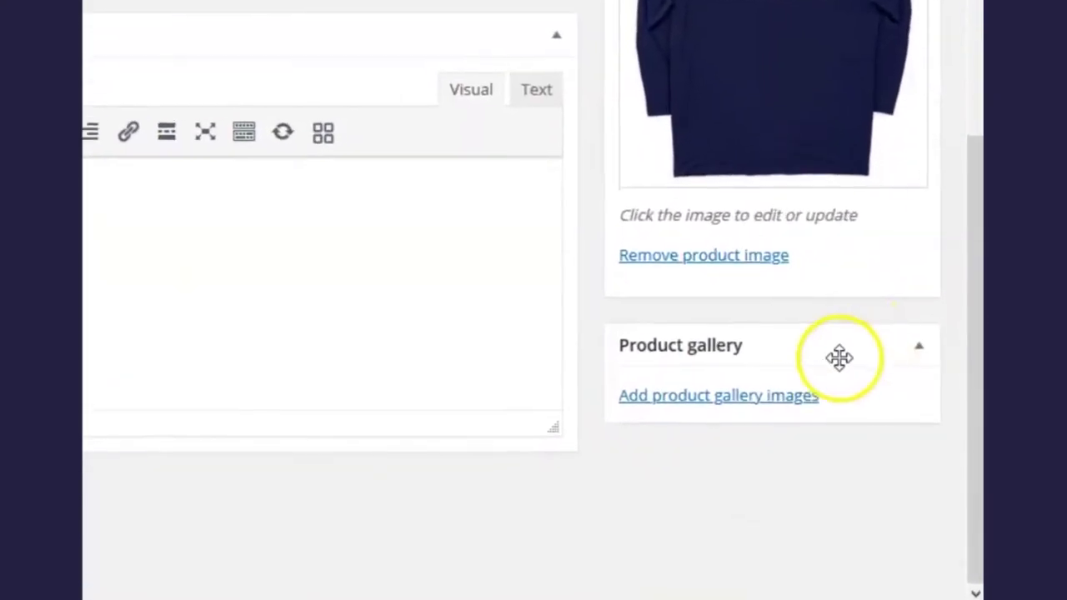
pyautogui.click(790, 401)
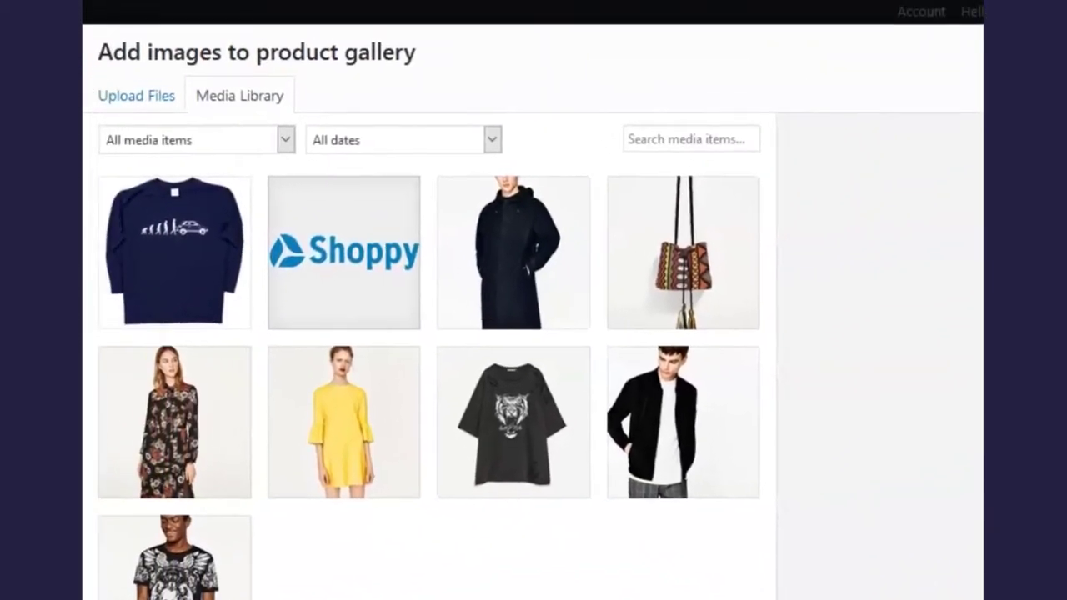
pyautogui.hotkey('alt', 'Tab')
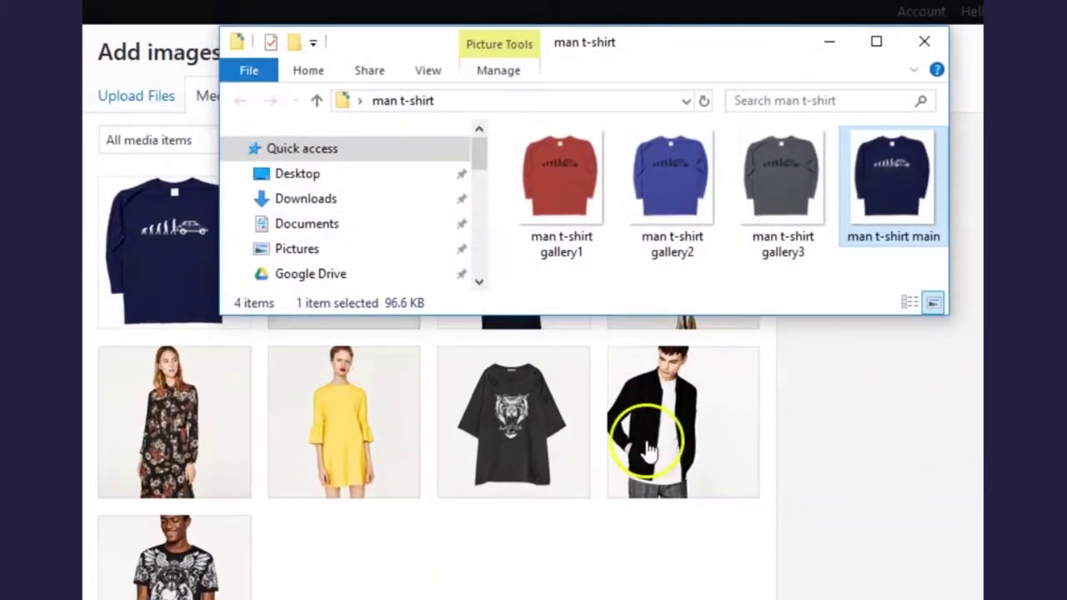
pyautogui.moveTo(821, 291); pyautogui.dragTo(566, 178)
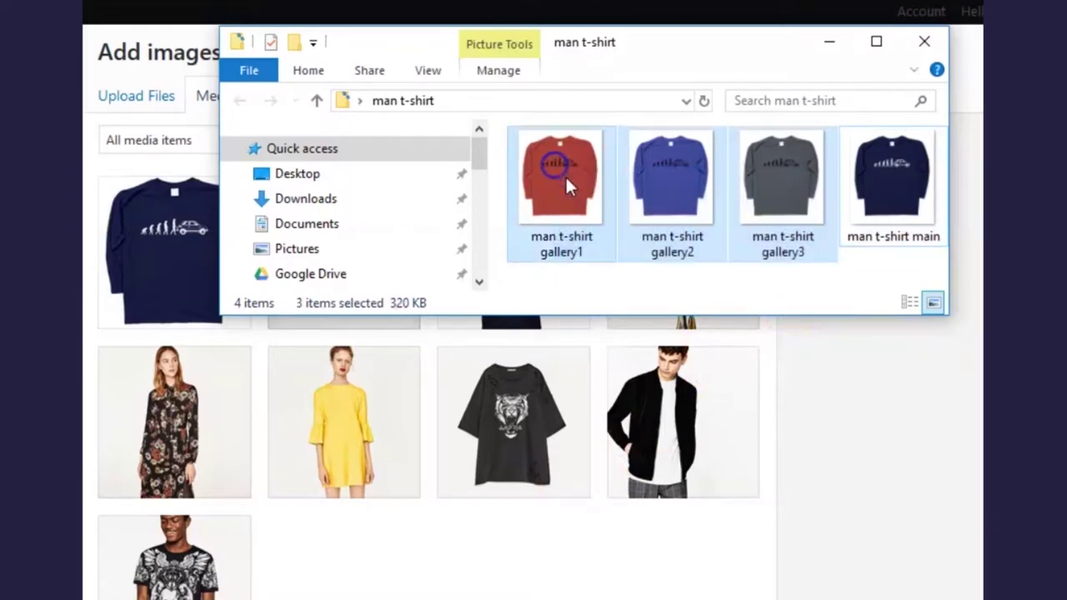
pyautogui.moveTo(566, 175); pyautogui.dragTo(578, 413)
pyautogui.click(840, 48)
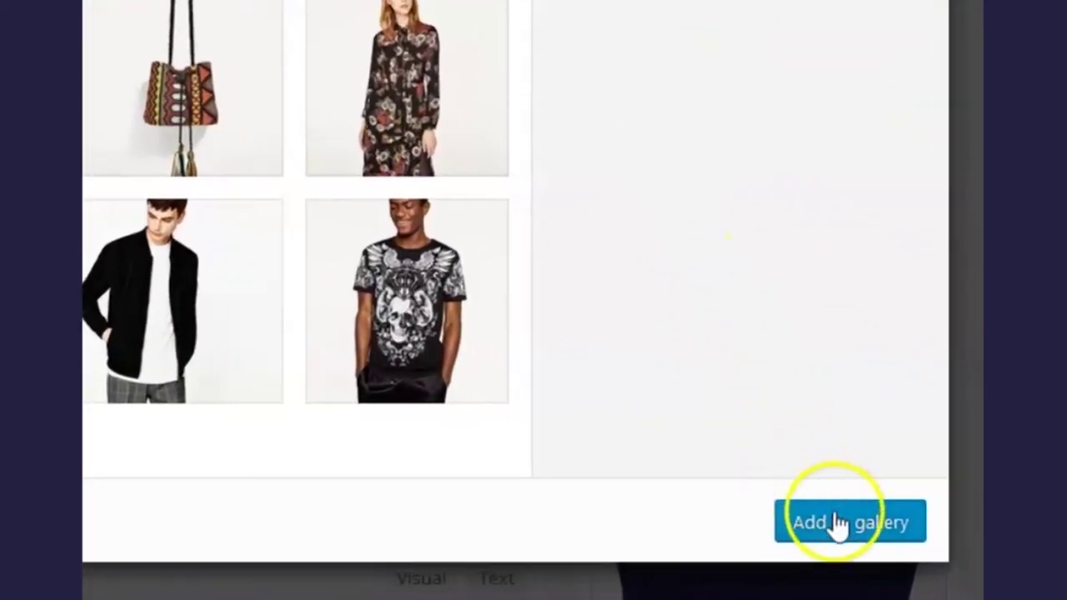
pyautogui.click(838, 525)
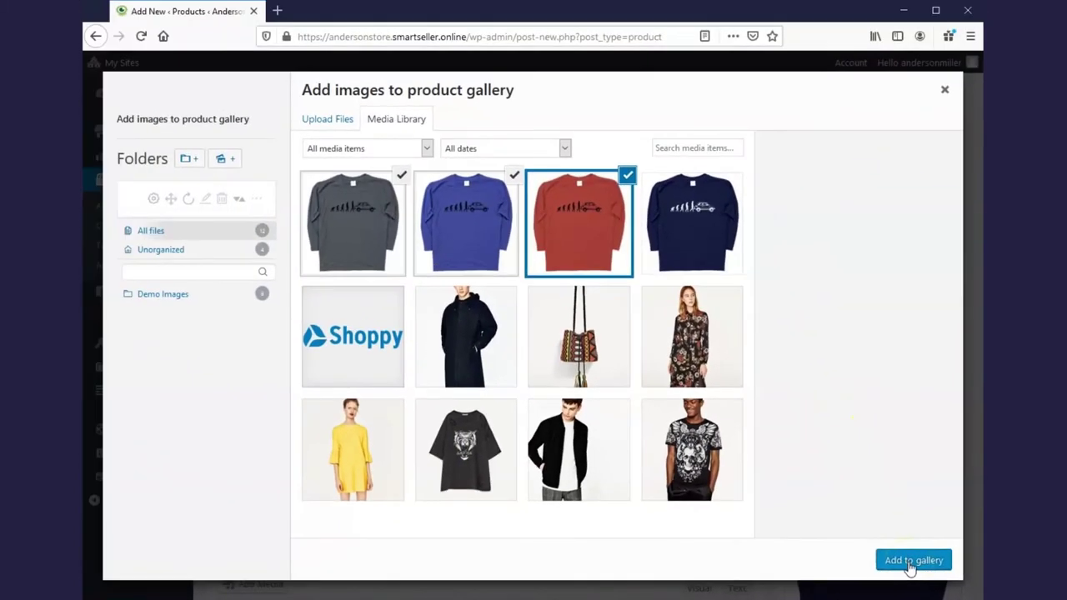
pyautogui.click(912, 560)
pyautogui.scroll(-3, 940, 512)
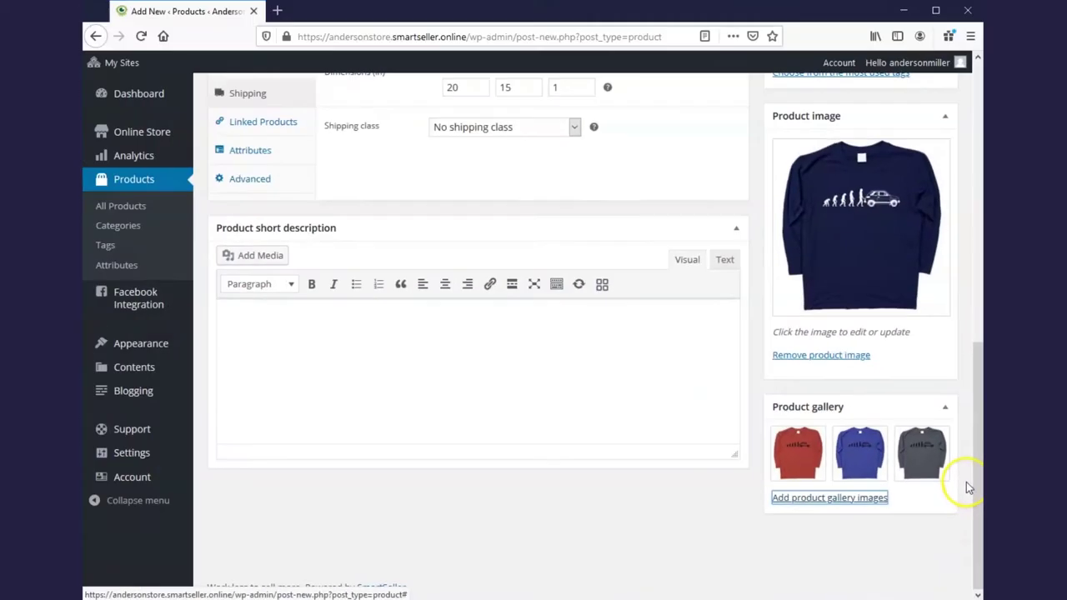
pyautogui.scroll(8, 971, 480)
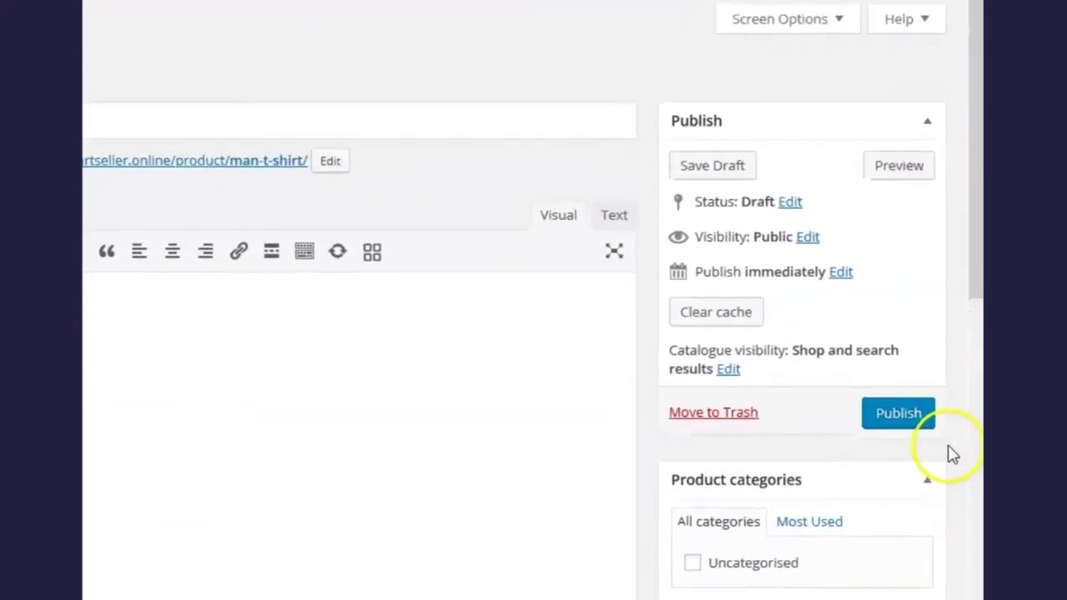
# Publish the Man T-Shirt product
pyautogui.click(894, 451)
pyautogui.click(894, 451)
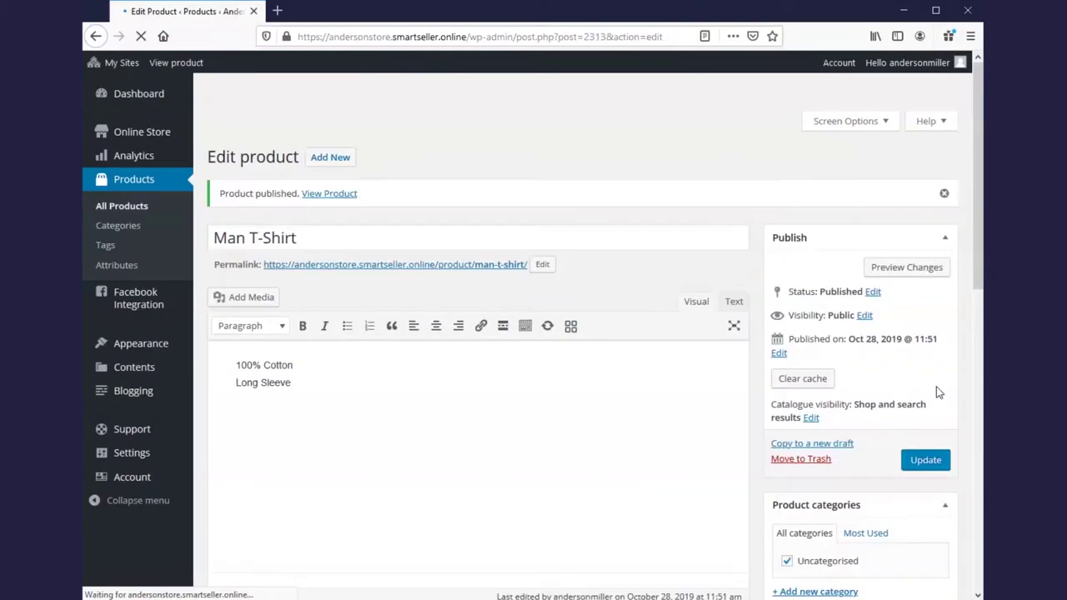
pyautogui.click(459, 352)
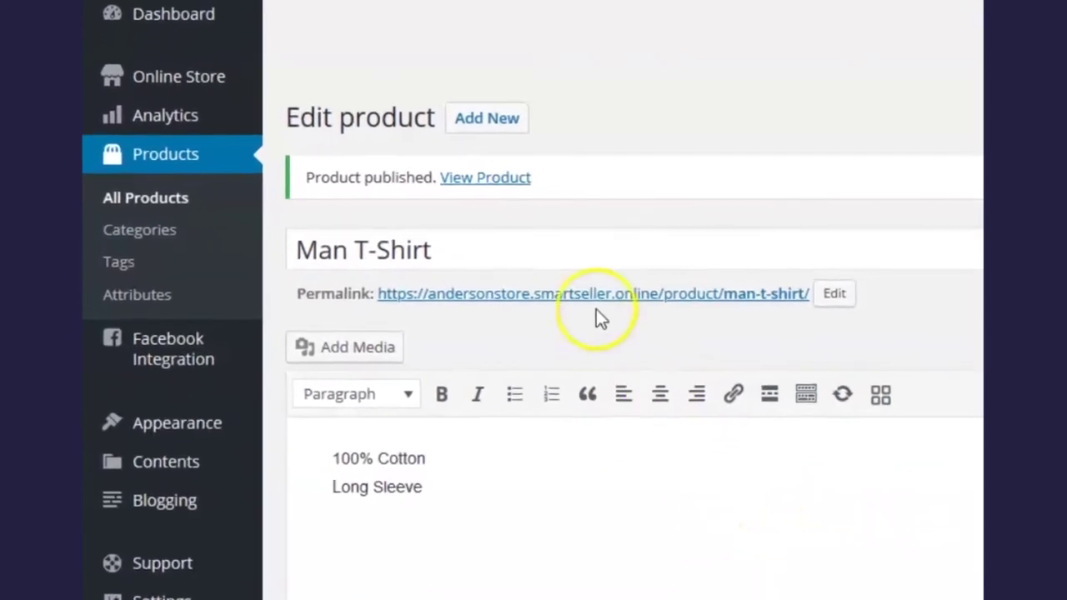
# View the live Man T-Shirt page in a new tab, then close it
pyautogui.rightClick(494, 178)
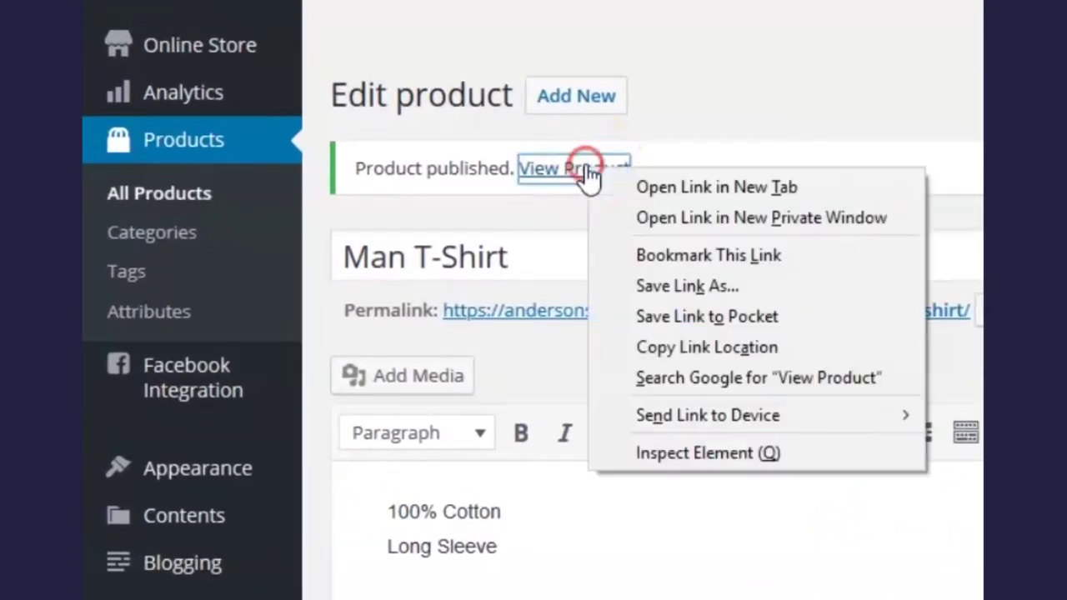
pyautogui.click(713, 193)
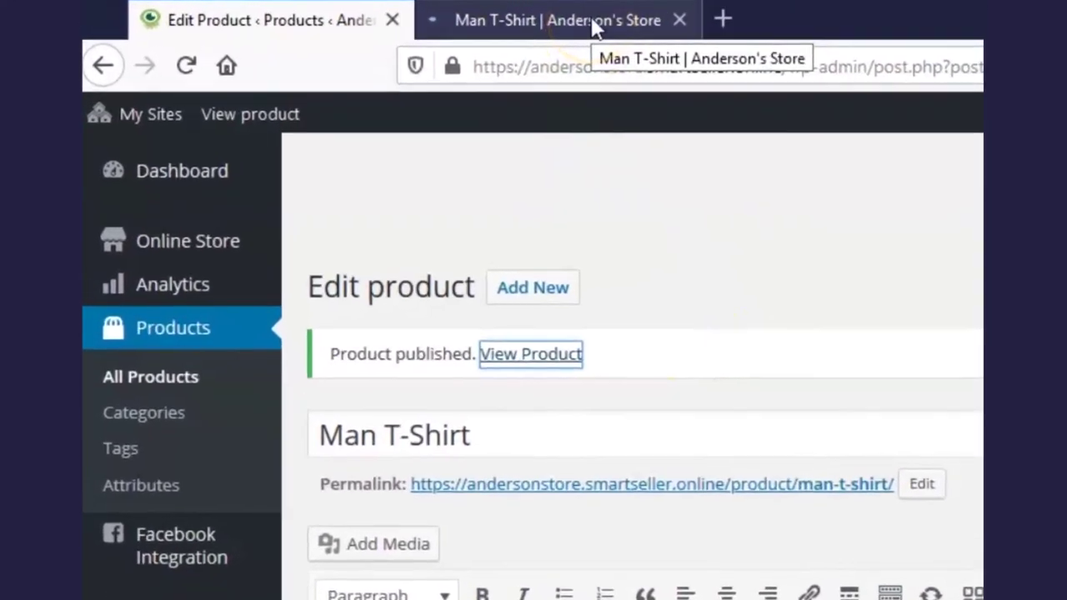
pyautogui.click(594, 27)
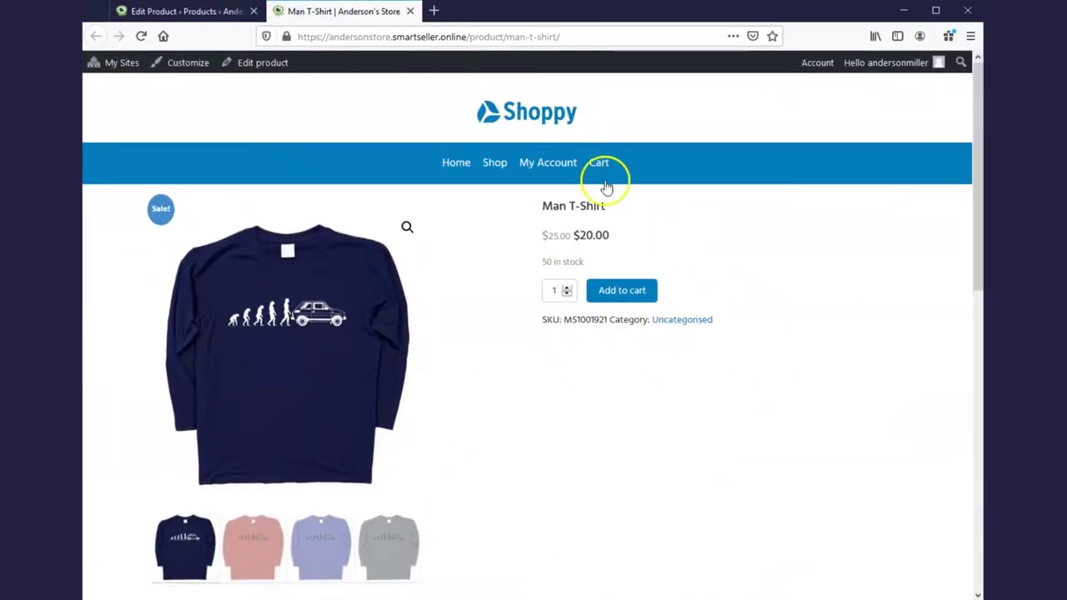
pyautogui.click(410, 12)
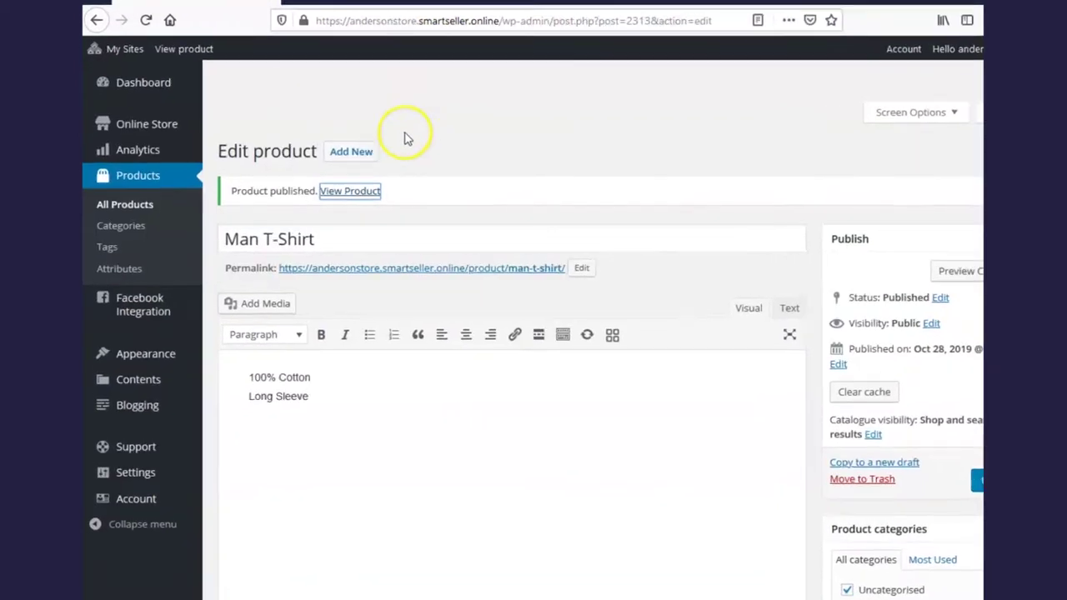
# From All Products, add a new product named 'Woman T-Shirt'
pyautogui.click(180, 200)
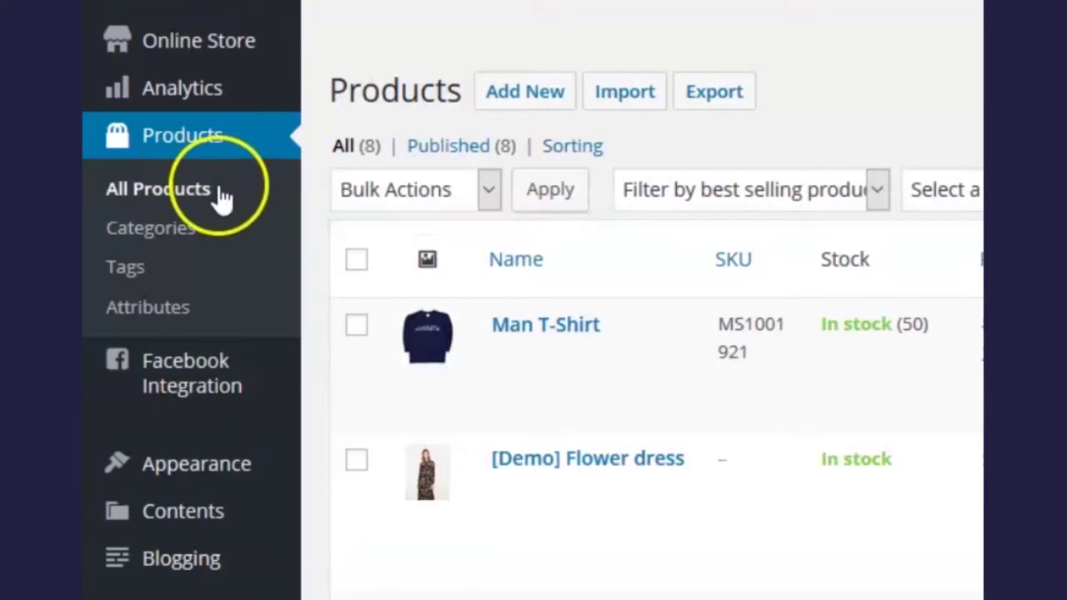
pyautogui.click(564, 105)
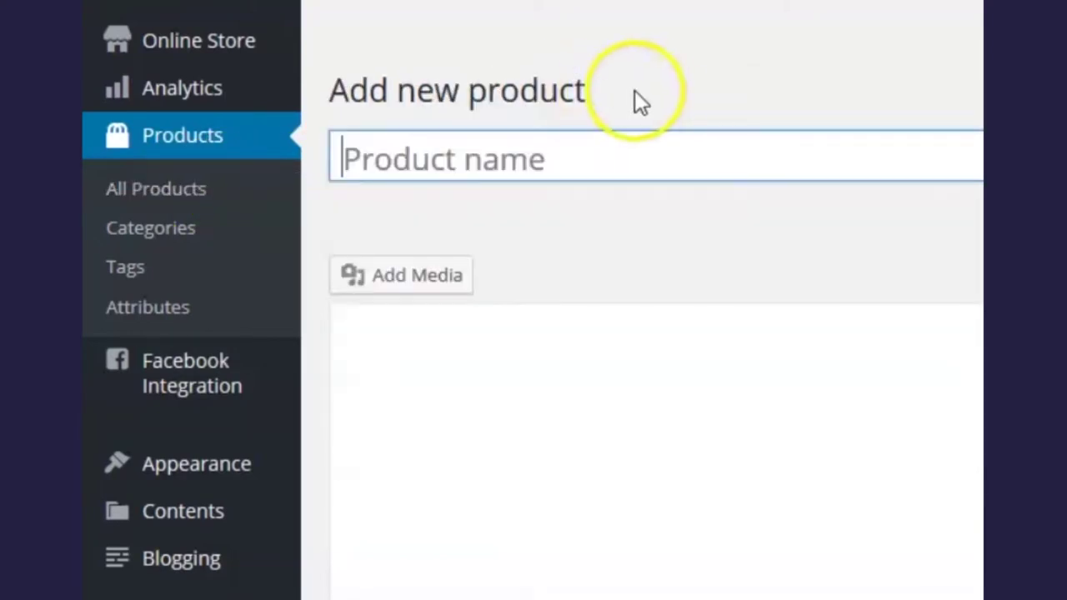
pyautogui.click(457, 159)
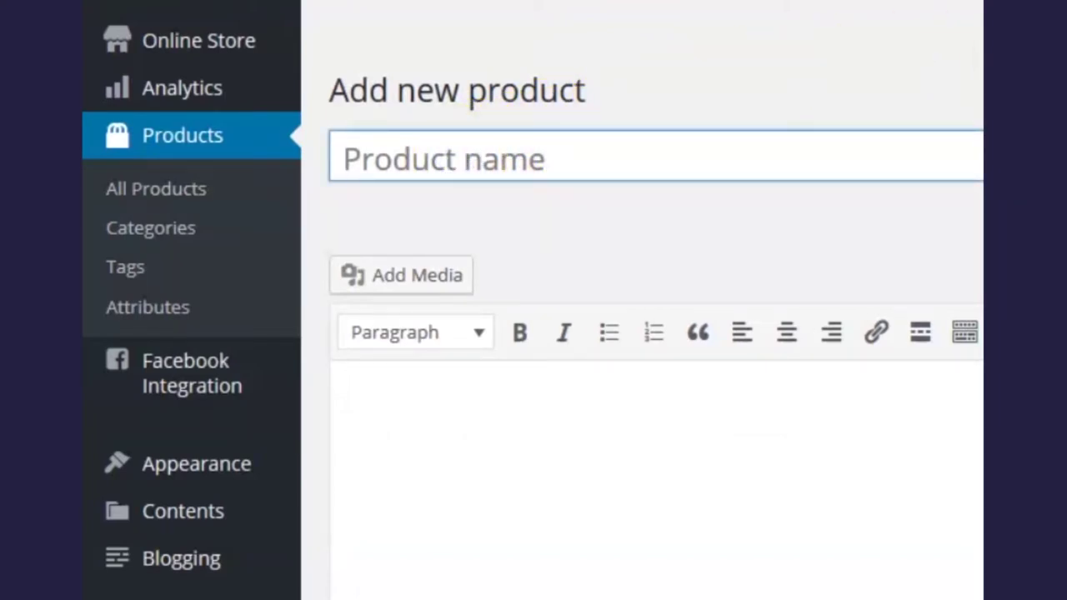
pyautogui.write('Woman T-Shirt')
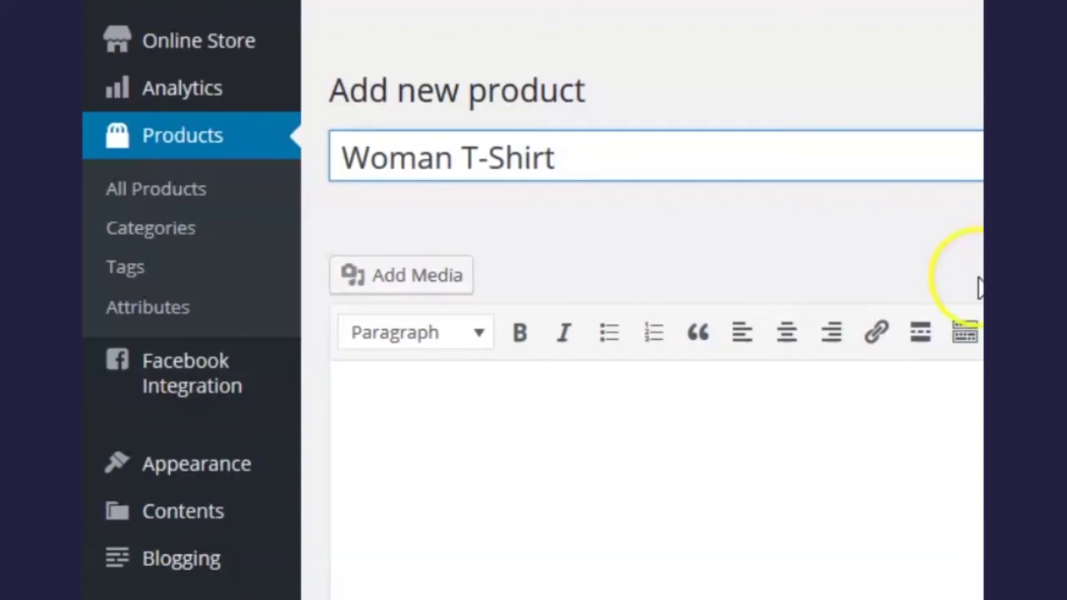
# Enter '100% Cotton' and 'Long Sleeve' in the product description
pyautogui.click(783, 401)
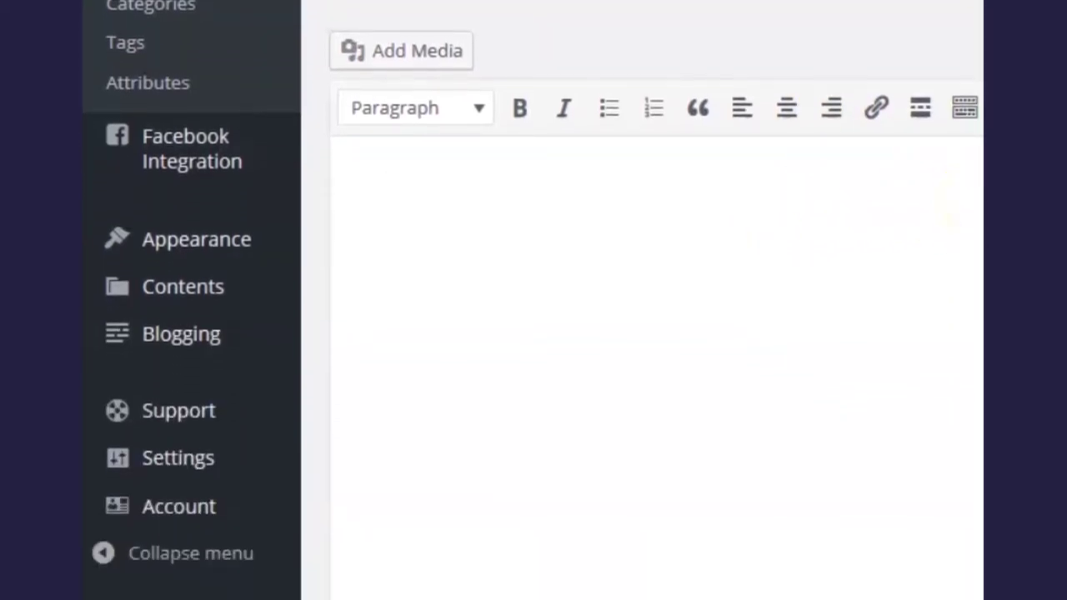
pyautogui.write('100% Cotton ')
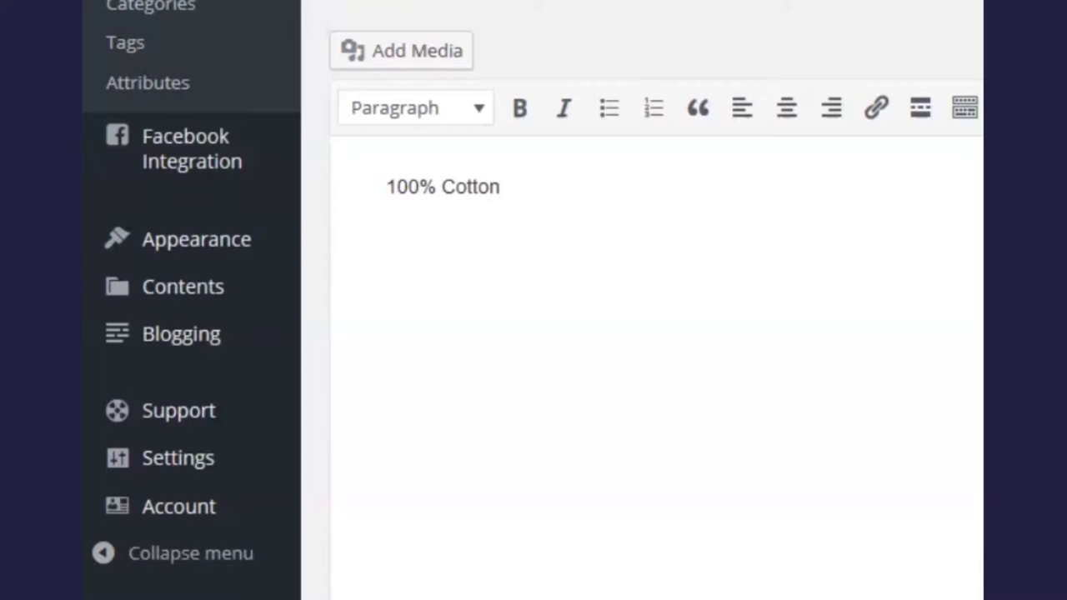
pyautogui.write('Long S')
pyautogui.write('leeve')
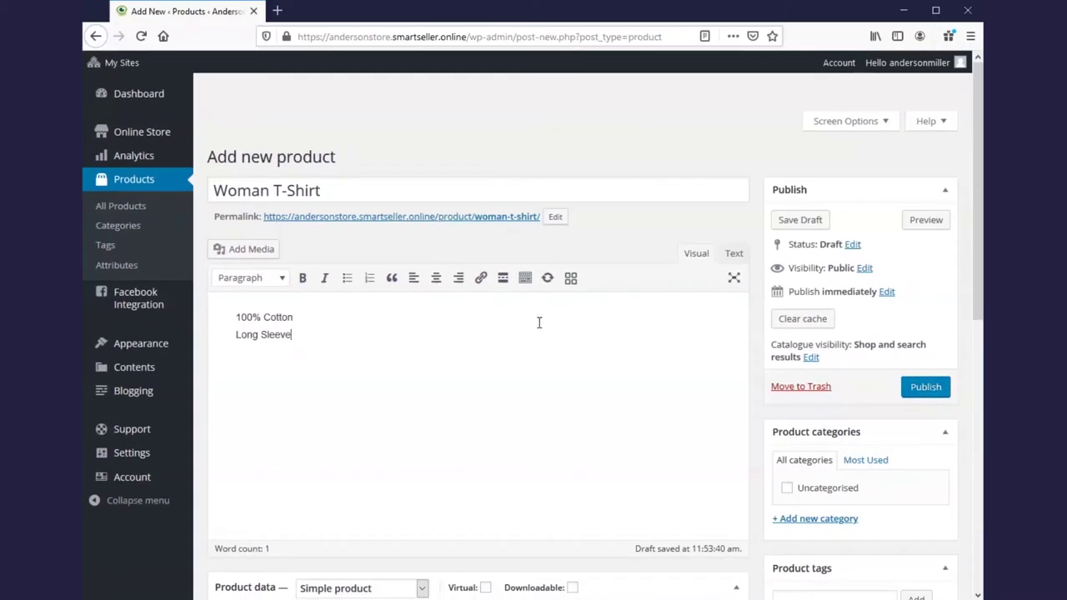
# Enter the product's regular price and sale price
pyautogui.scroll(-5, 544, 339)
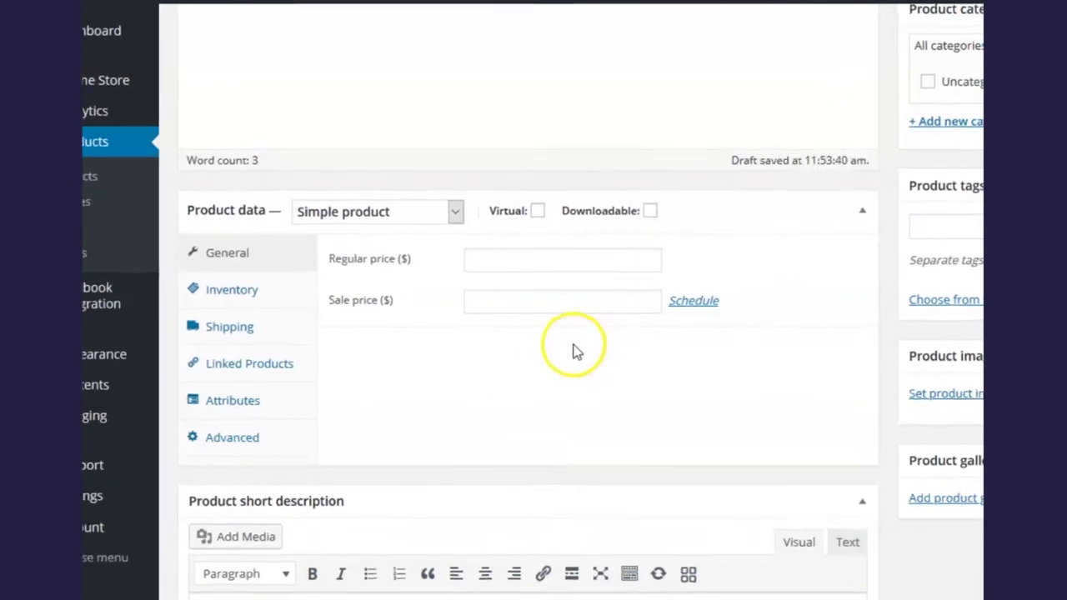
pyautogui.click(555, 259)
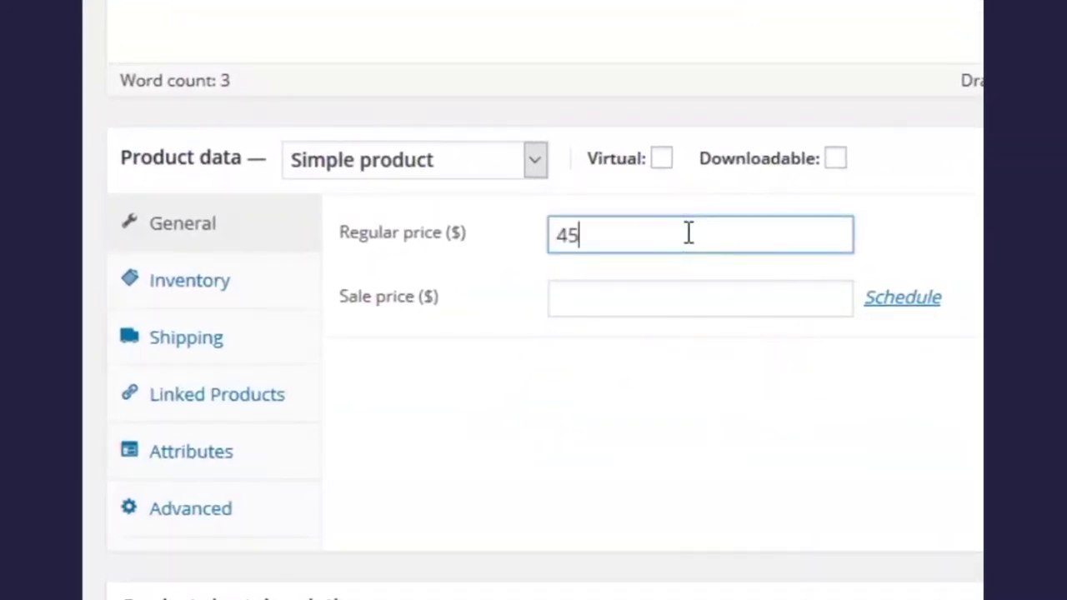
pyautogui.click(696, 301)
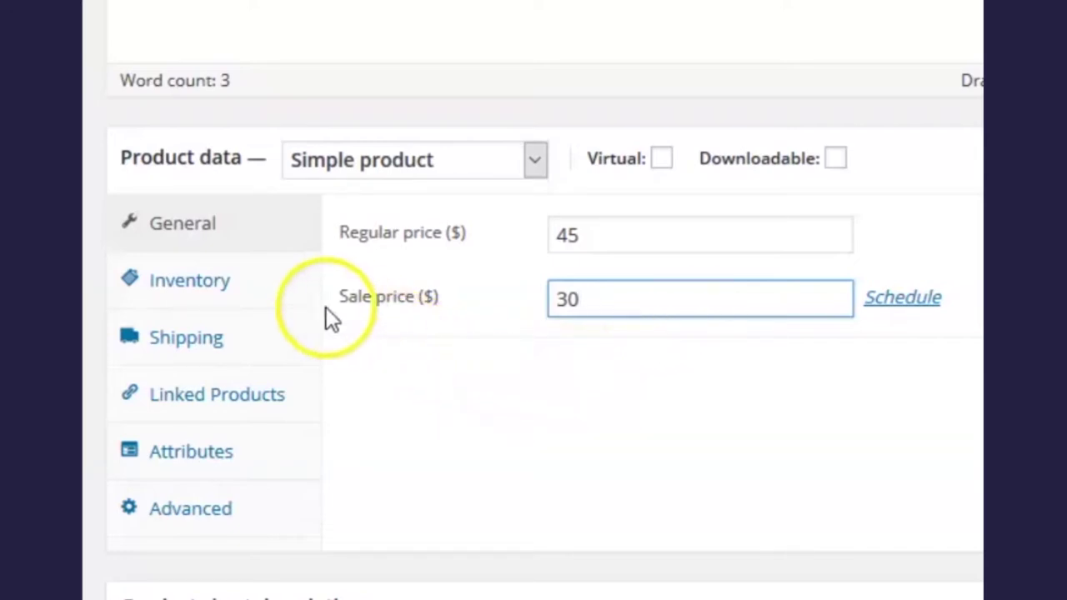
# In Inventory, enter the SKU, enable stock management and select the stock quantity
pyautogui.click(206, 288)
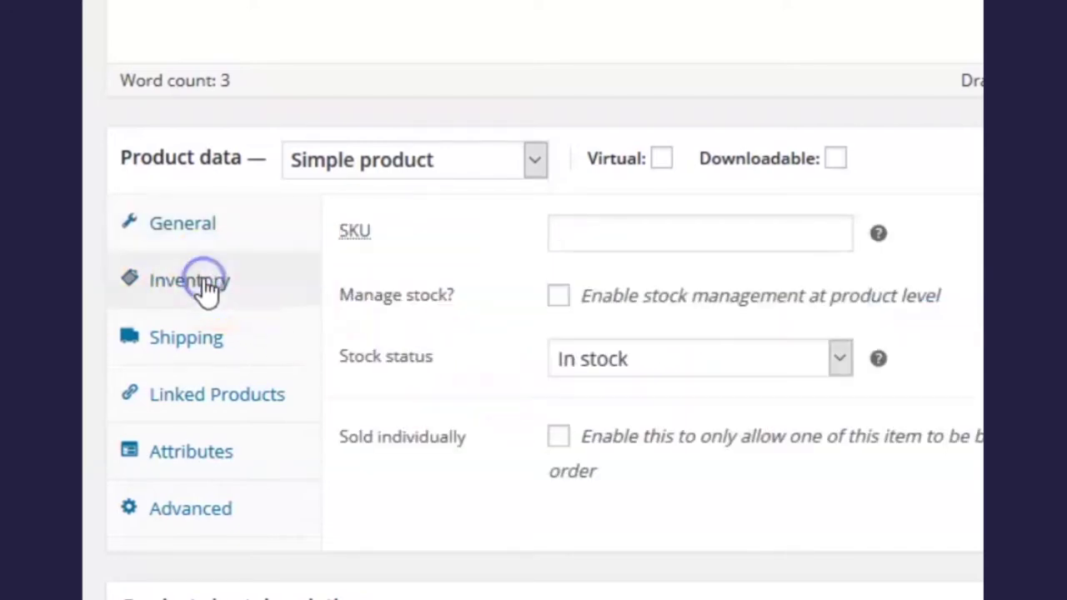
pyautogui.click(672, 235)
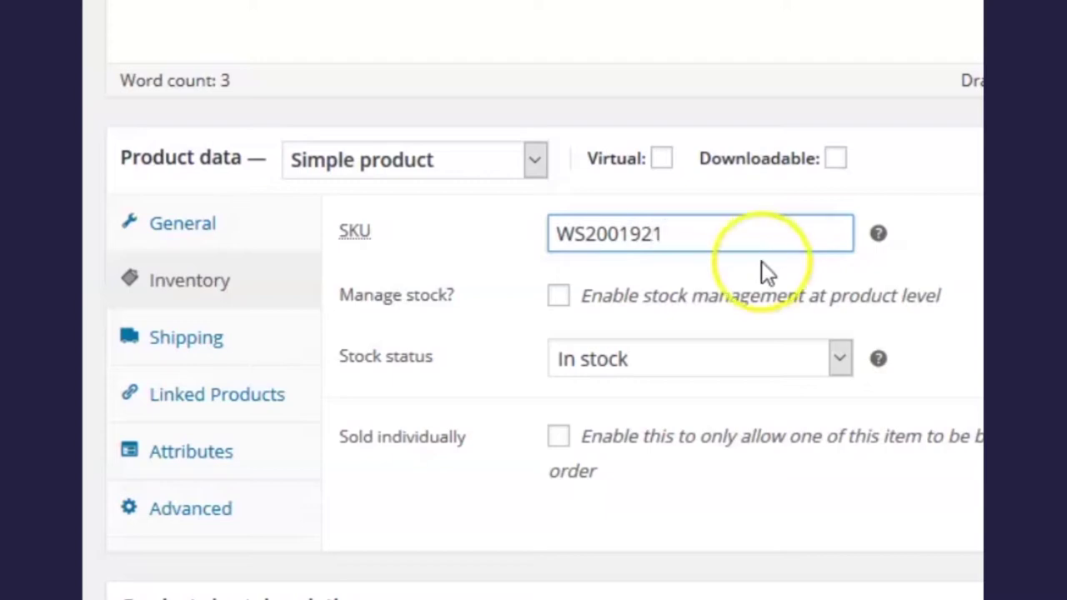
pyautogui.click(557, 300)
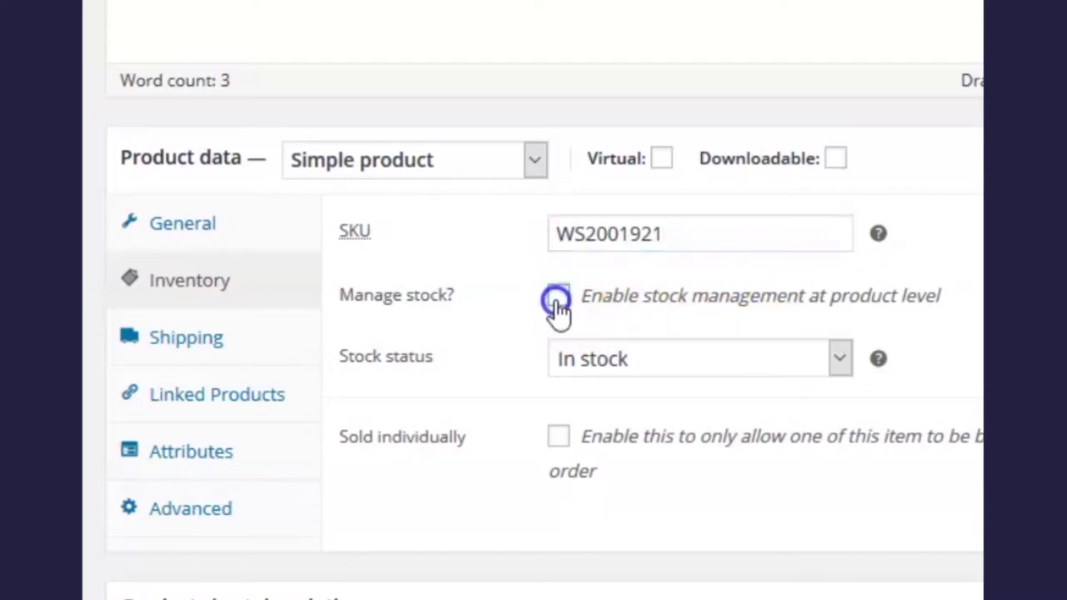
pyautogui.moveTo(584, 356); pyautogui.dragTo(521, 371)
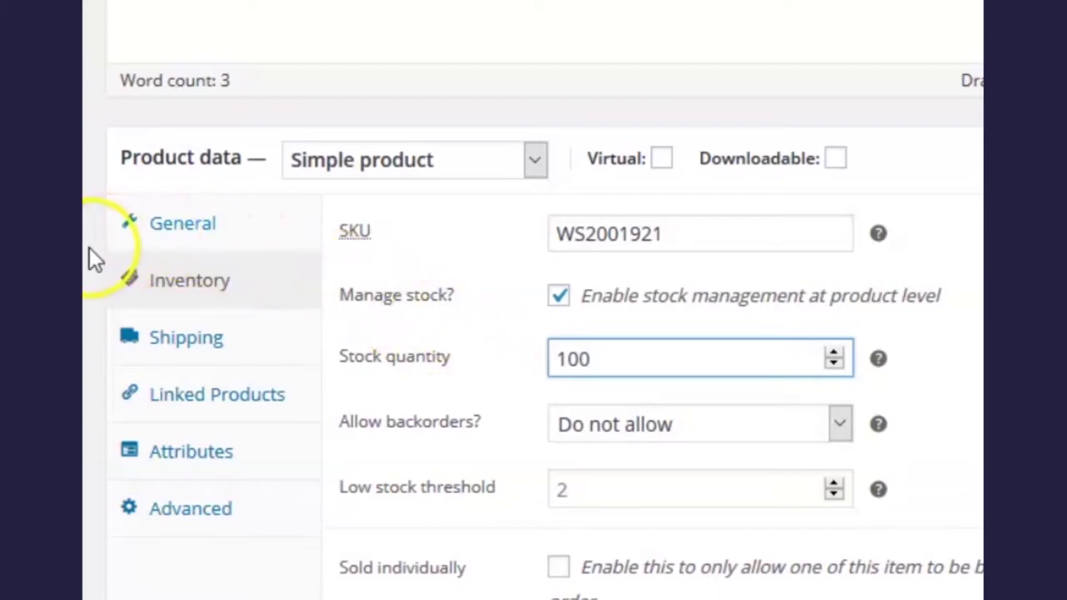
# Set shipping weight to 7 oz and dimensions to 20 × 15 × 1 inches
pyautogui.click(189, 350)
pyautogui.click(574, 234)
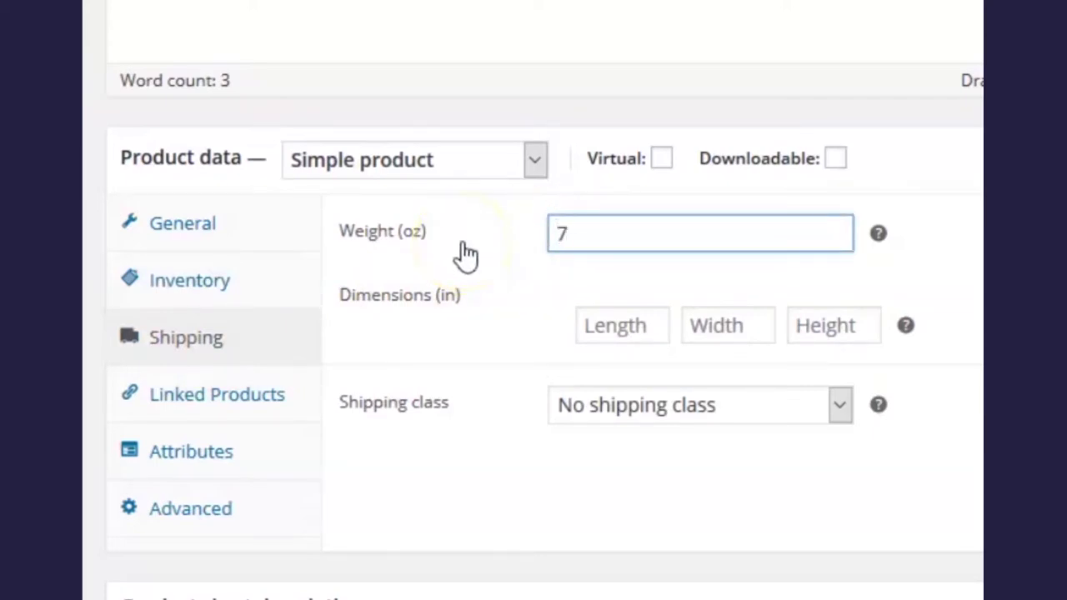
pyautogui.click(603, 324)
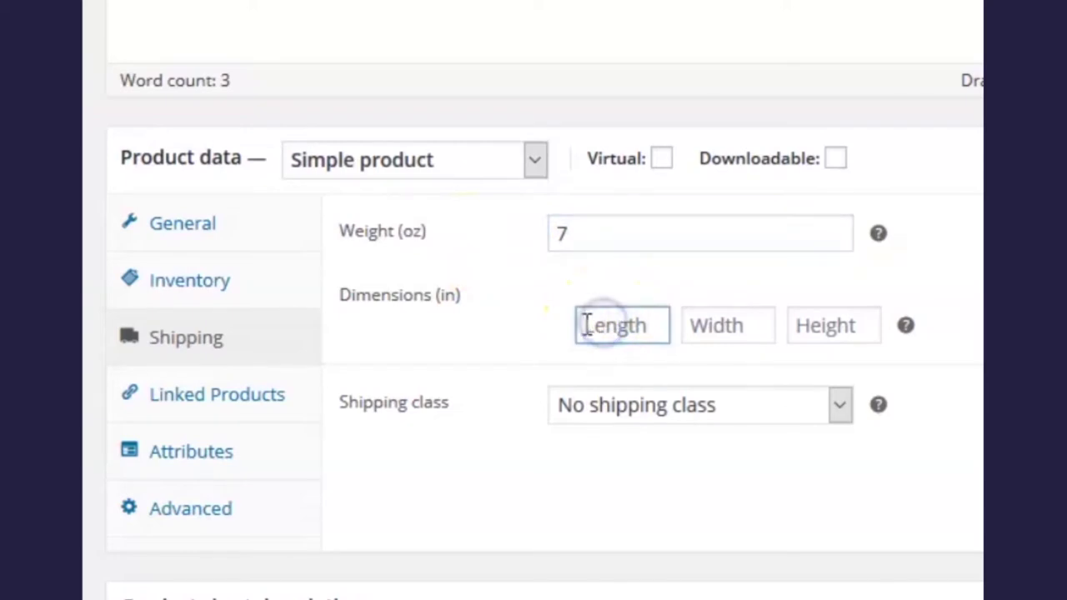
pyautogui.write('20')
pyautogui.click(697, 314)
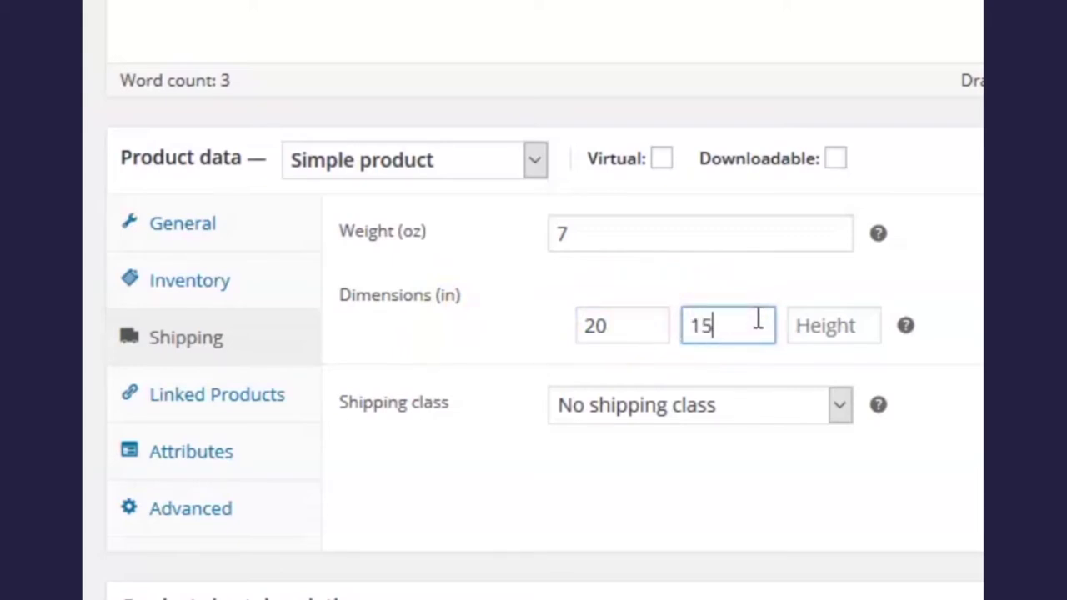
pyautogui.click(859, 325)
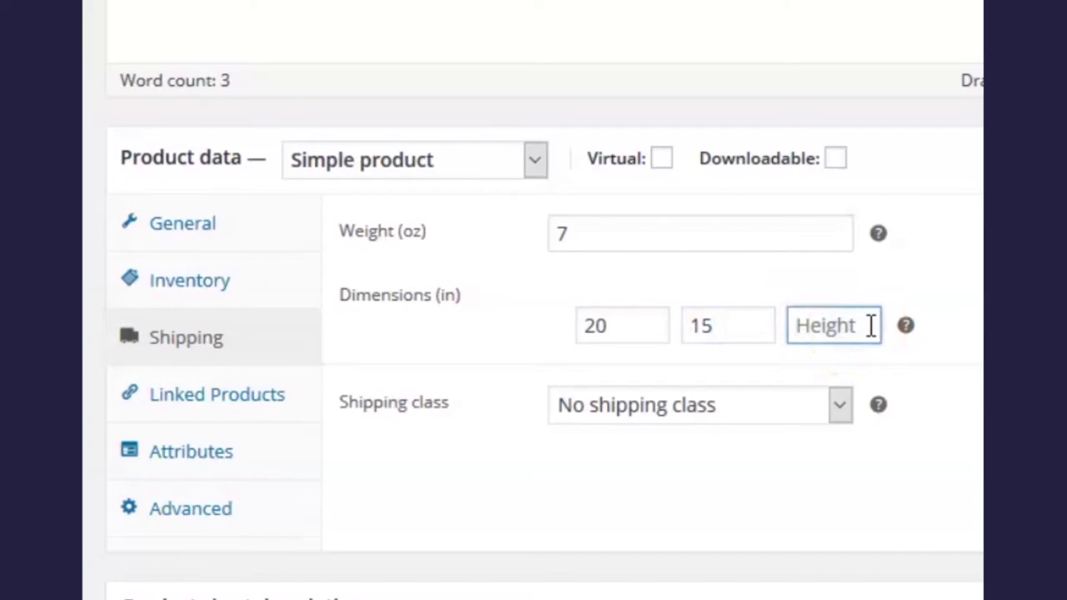
pyautogui.write('1')
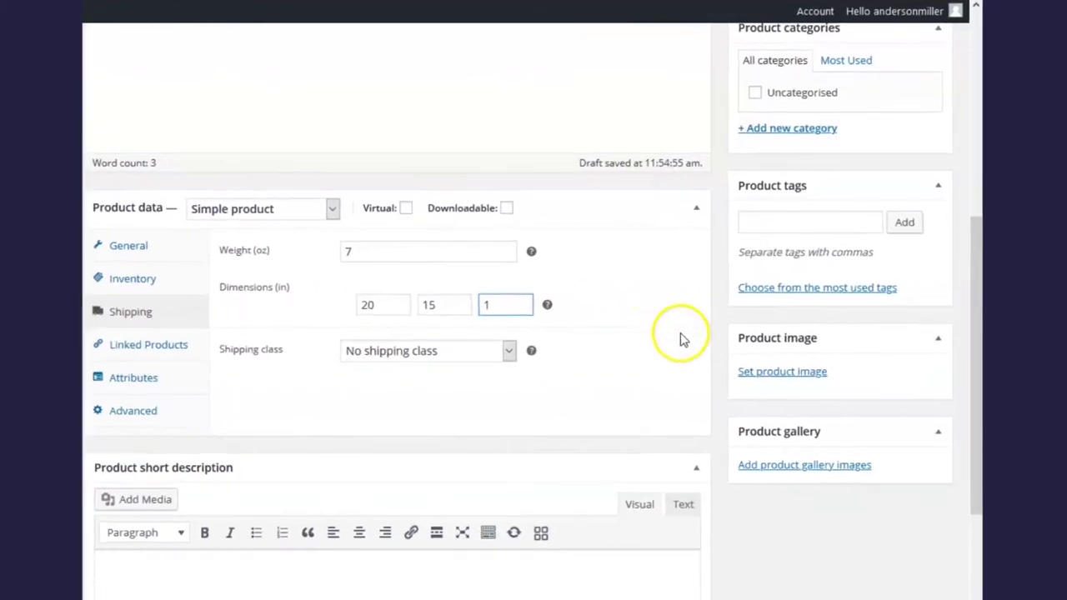
# Upload 'Black t-shirt main' to the media library and set it as the product image
pyautogui.click(697, 371)
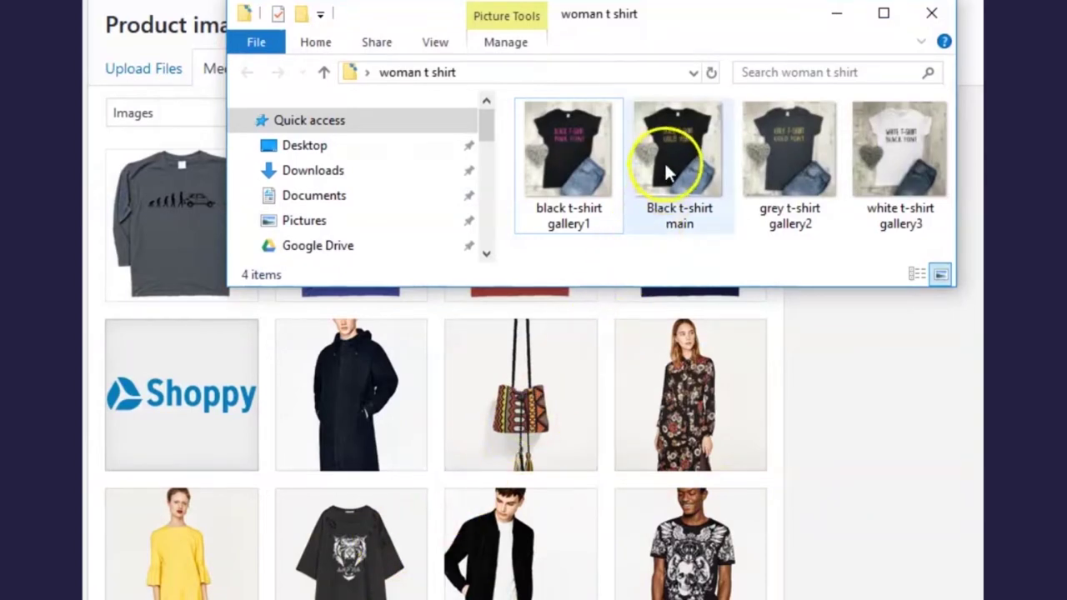
pyautogui.click(666, 165)
pyautogui.moveTo(674, 158); pyautogui.dragTo(361, 499)
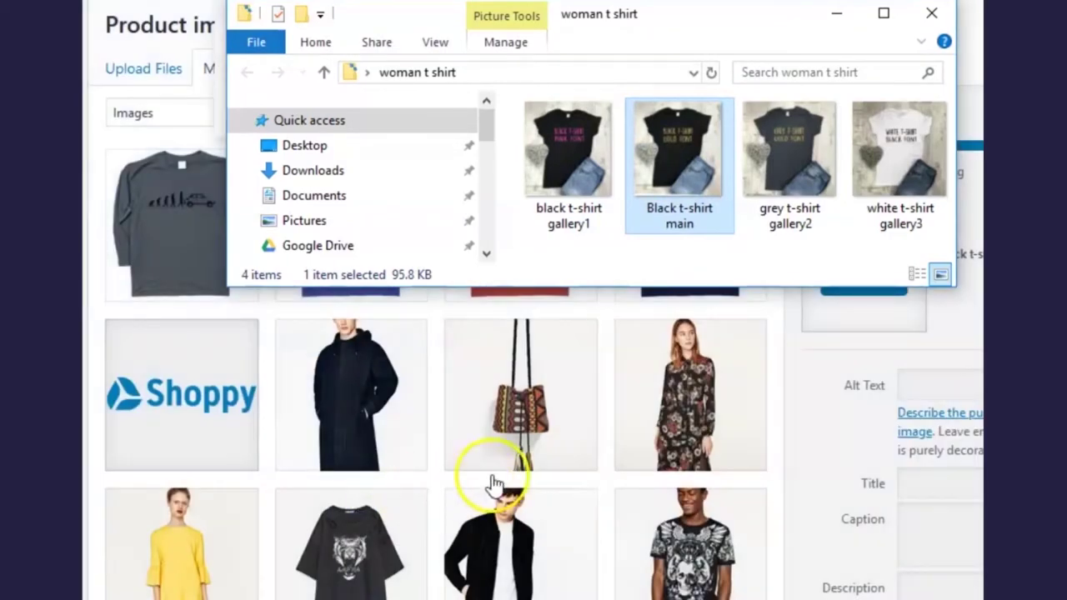
pyautogui.click(836, 25)
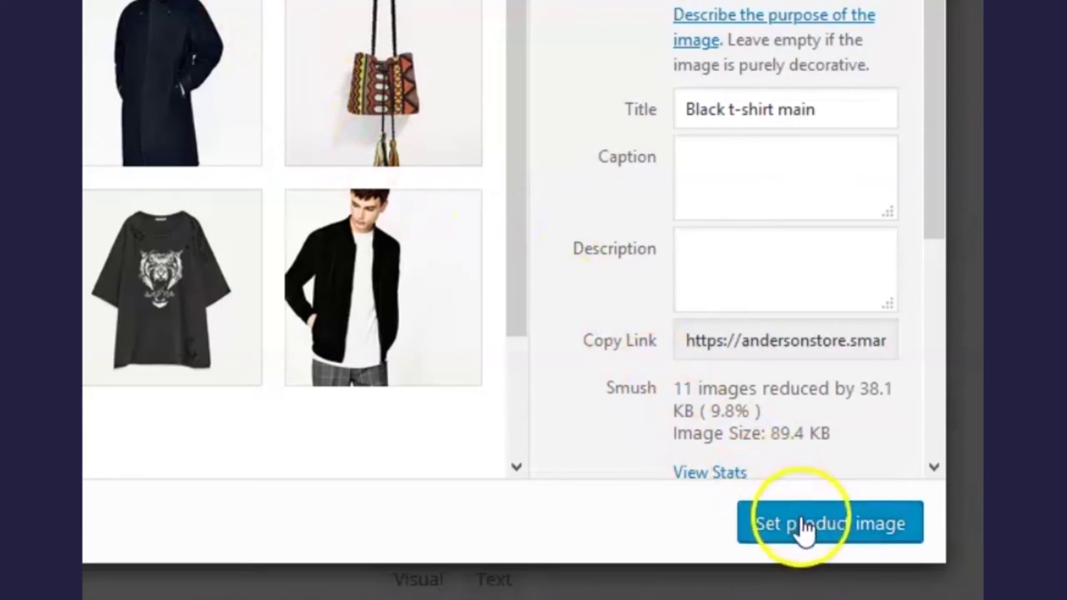
pyautogui.click(803, 529)
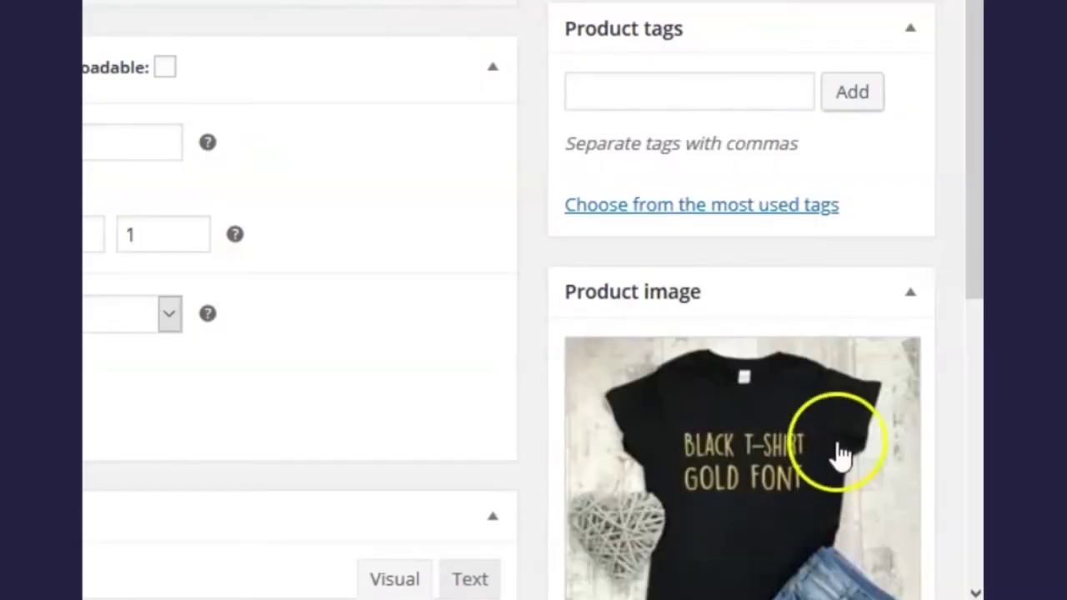
# Scroll down and bring up the product gallery image picker
pyautogui.scroll(-3, 949, 255)
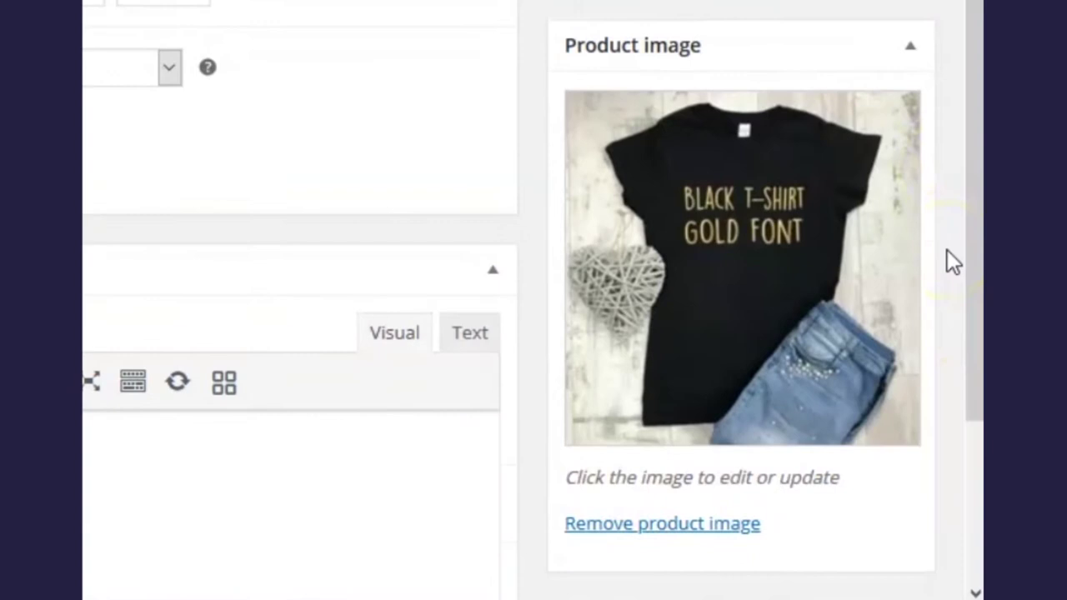
pyautogui.scroll(-4, 948, 252)
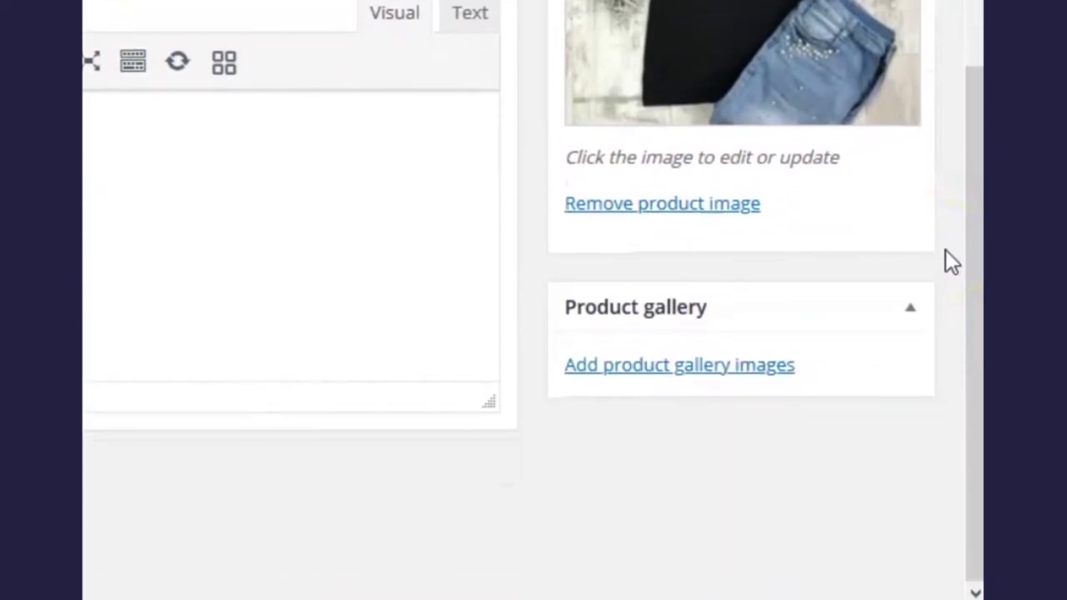
pyautogui.click(772, 372)
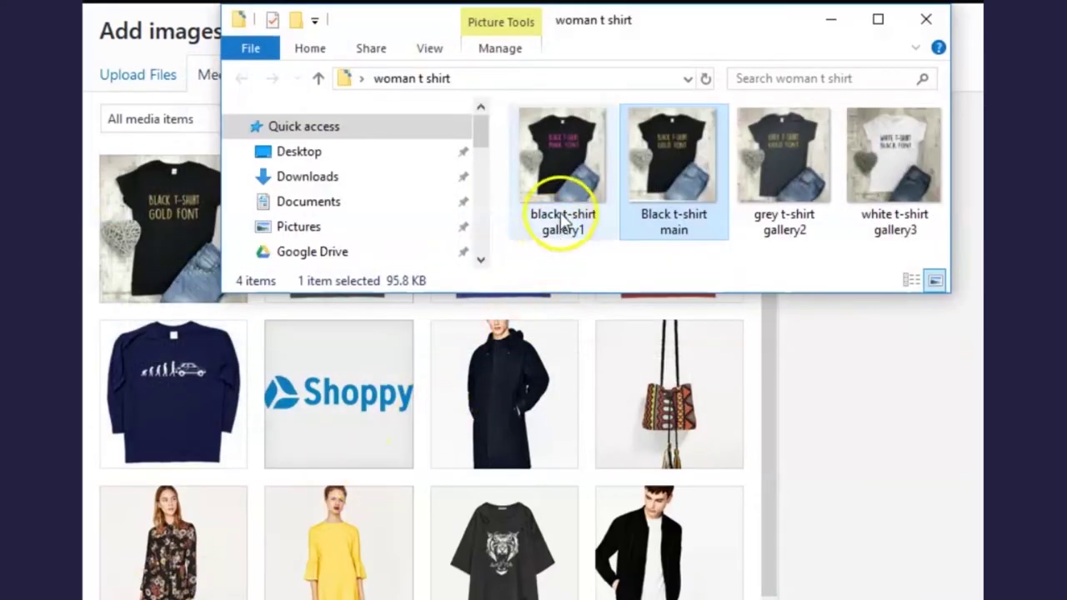
# Upload gallery1, gallery2 and gallery3 t-shirt files and add all three to the product gallery
pyautogui.click(562, 224)
pyautogui.keyDown('ctrl'); pyautogui.click(787, 208); pyautogui.keyUp('ctrl')
pyautogui.keyDown('ctrl'); pyautogui.click(872, 182); pyautogui.keyUp('ctrl')
pyautogui.moveTo(807, 168); pyautogui.dragTo(497, 540)
pyautogui.click(831, 27)
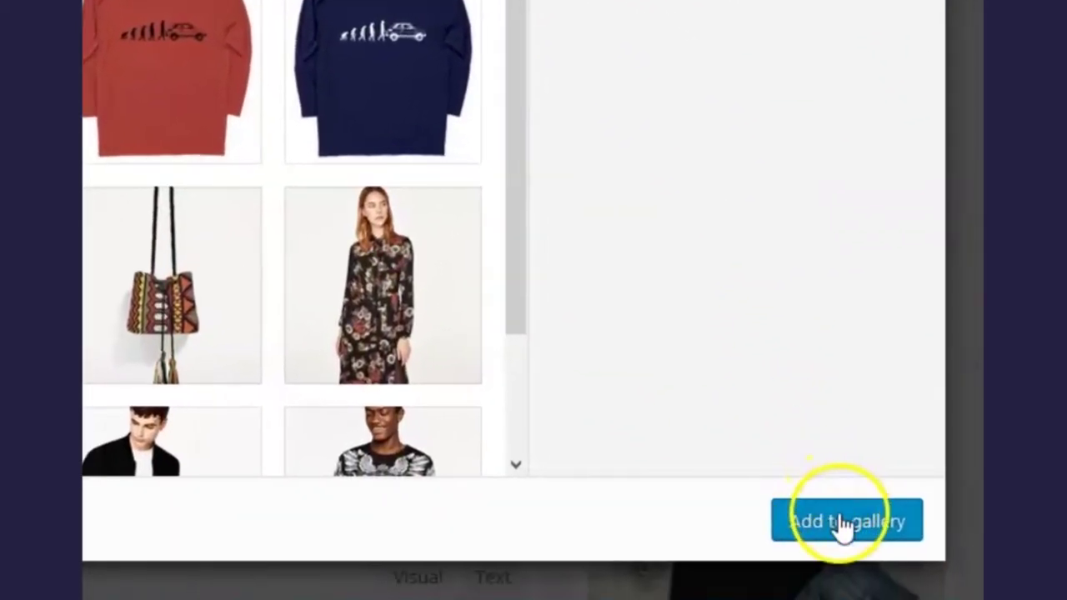
pyautogui.click(844, 524)
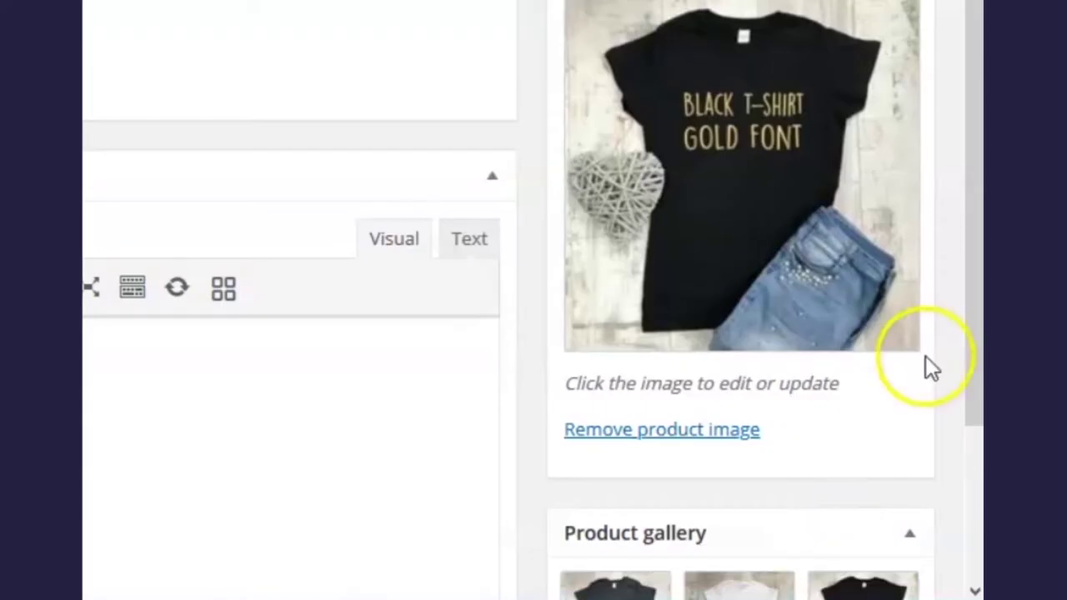
pyautogui.scroll(-3, 930, 367)
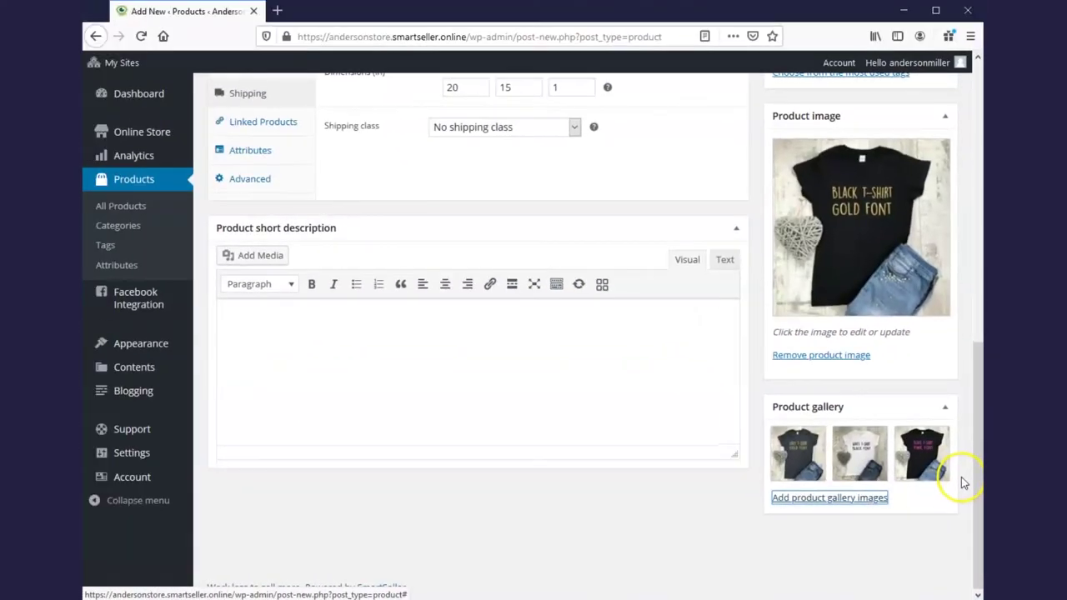
pyautogui.scroll(10, 963, 476)
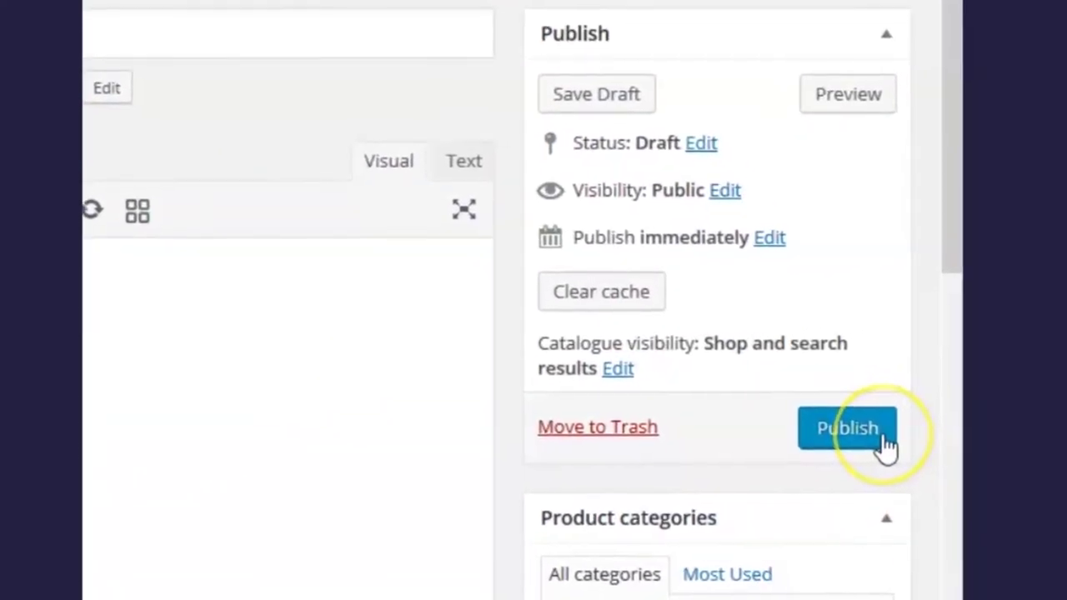
# Publish Woman T-Shirt, then load andersonstore.smartseller.online in a new tab
pyautogui.click(850, 435)
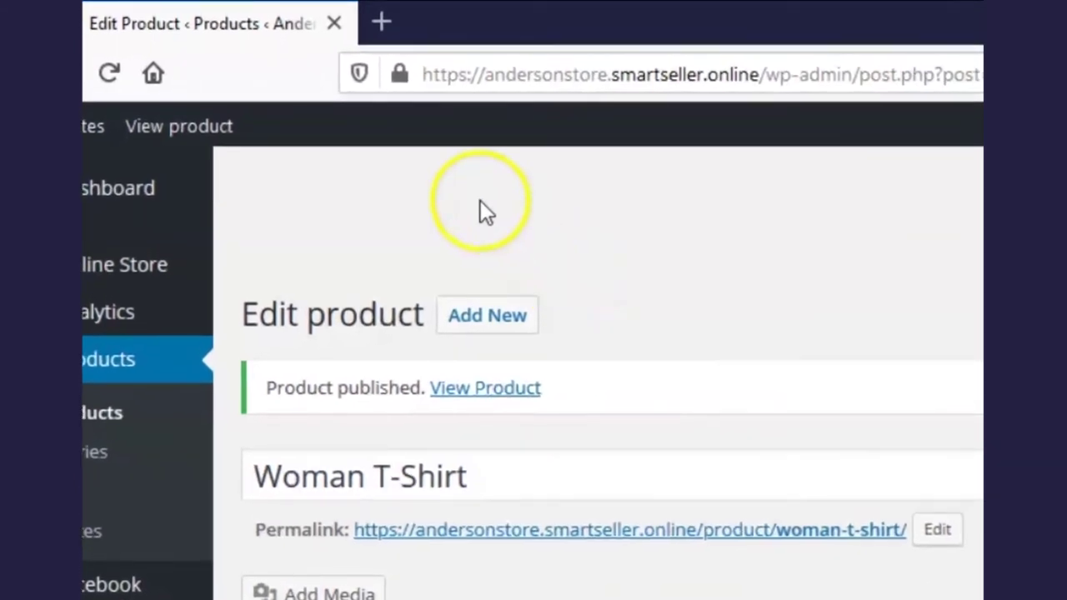
pyautogui.click(383, 23)
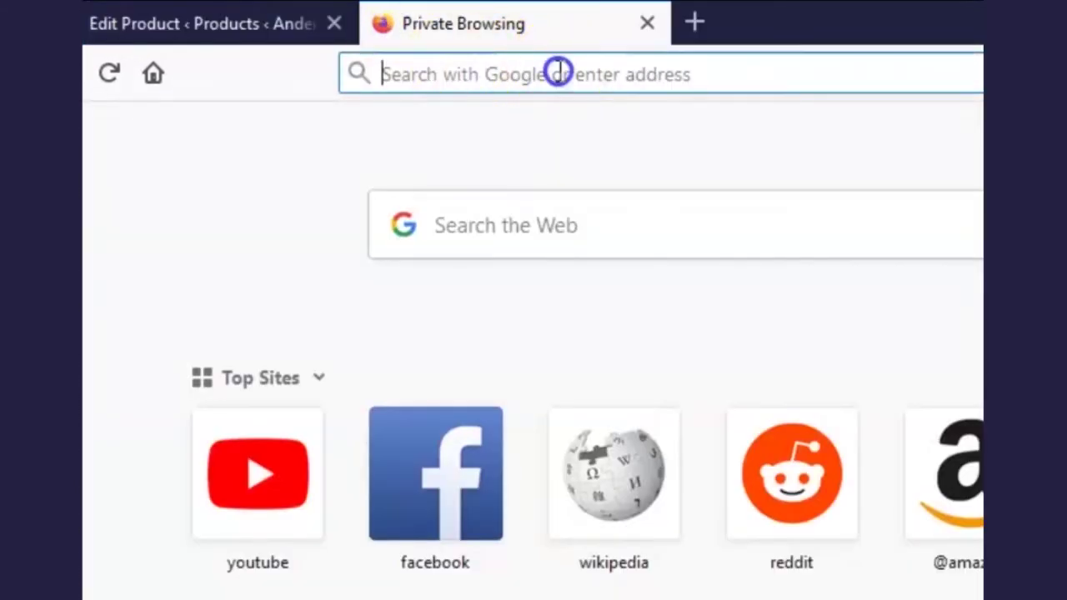
pyautogui.write('andersonstore.smartseller.')
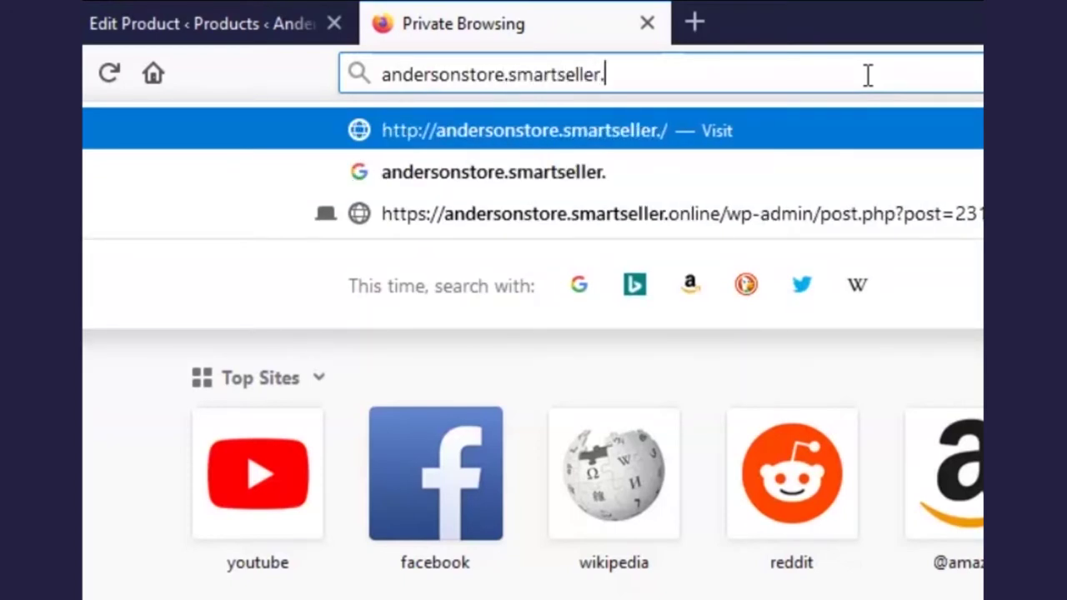
pyautogui.write('online')
pyautogui.press('Return')
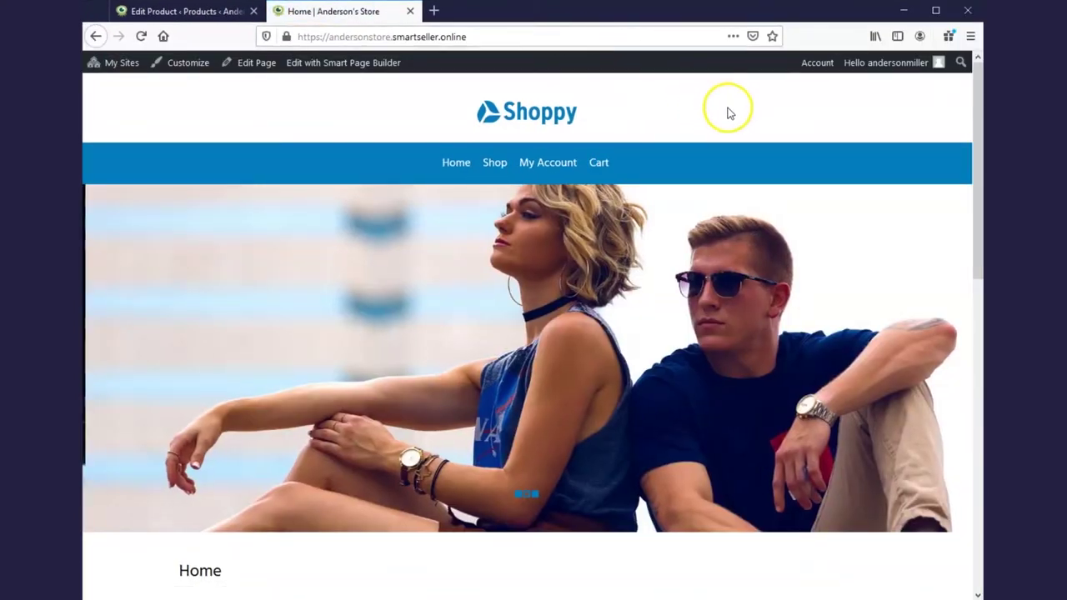
# Browse the store home page and scroll through the Man T-Shirt product page
pyautogui.scroll(-5, 729, 133)
pyautogui.scroll(-5, 731, 213)
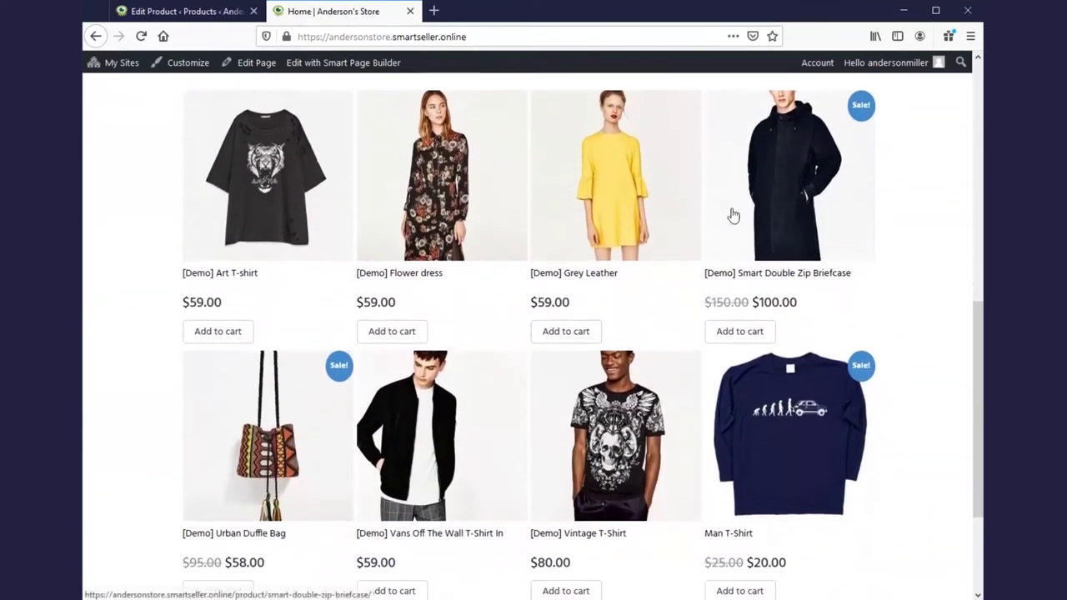
pyautogui.scroll(-3, 733, 216)
pyautogui.click(757, 243)
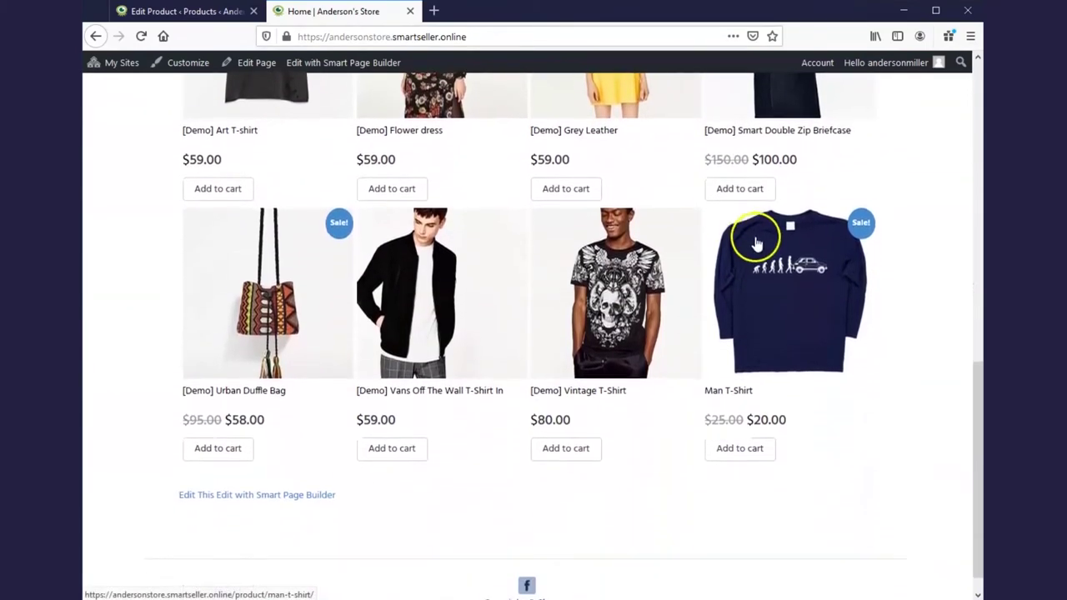
pyautogui.scroll(-1, 756, 242)
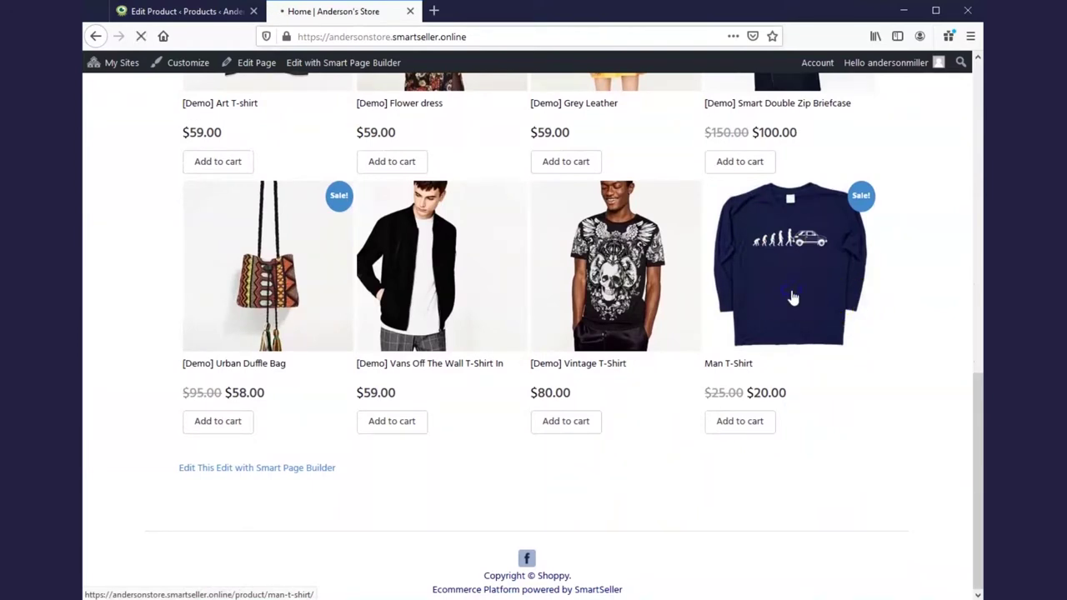
pyautogui.click(796, 288)
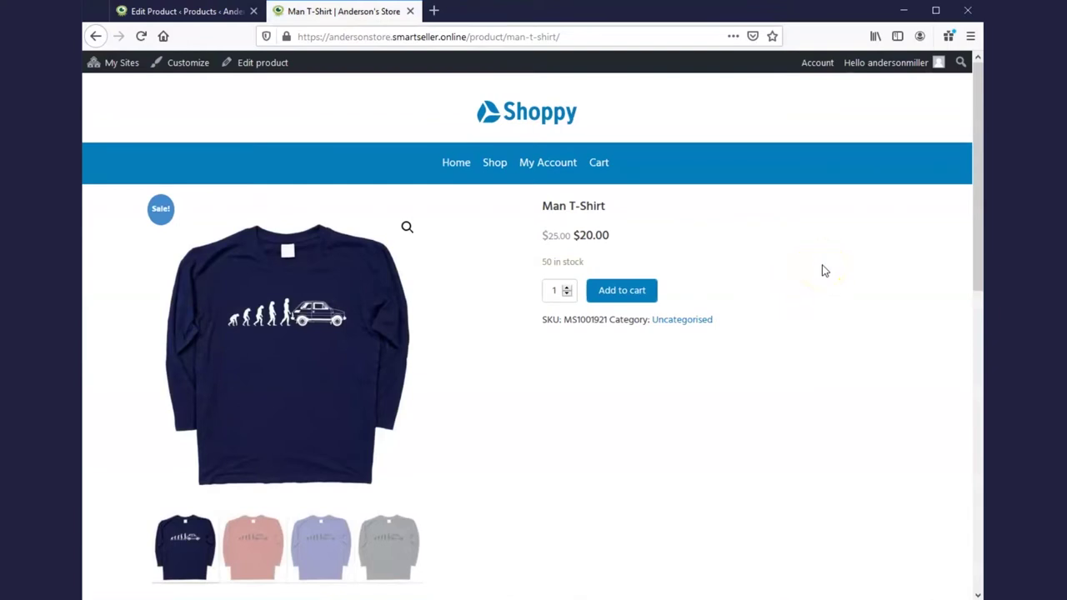
pyautogui.scroll(-1, 825, 271)
pyautogui.scroll(-3, 825, 270)
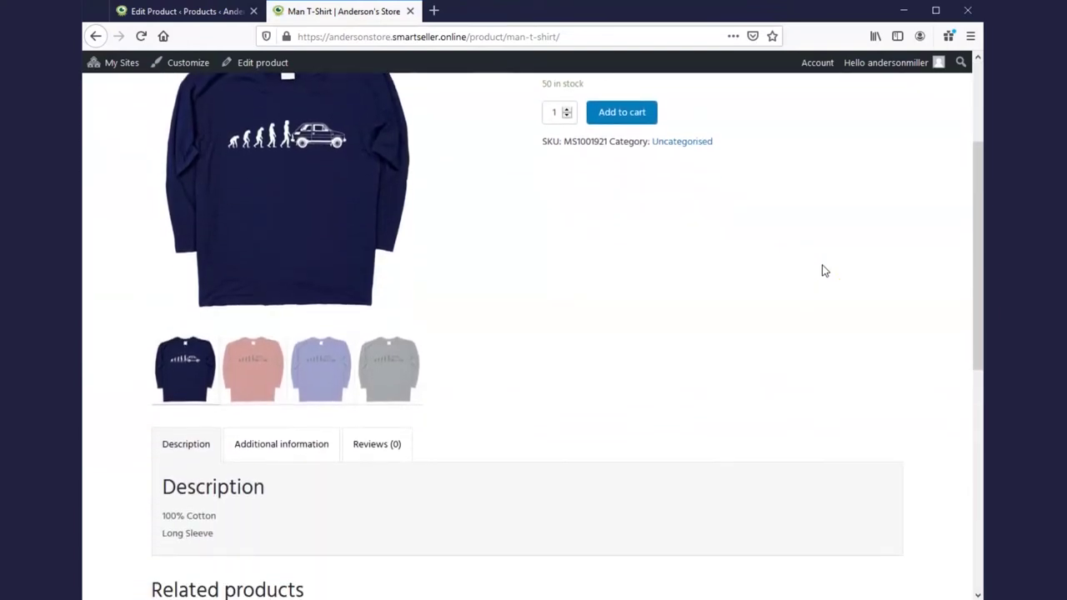
pyautogui.scroll(-3, 825, 271)
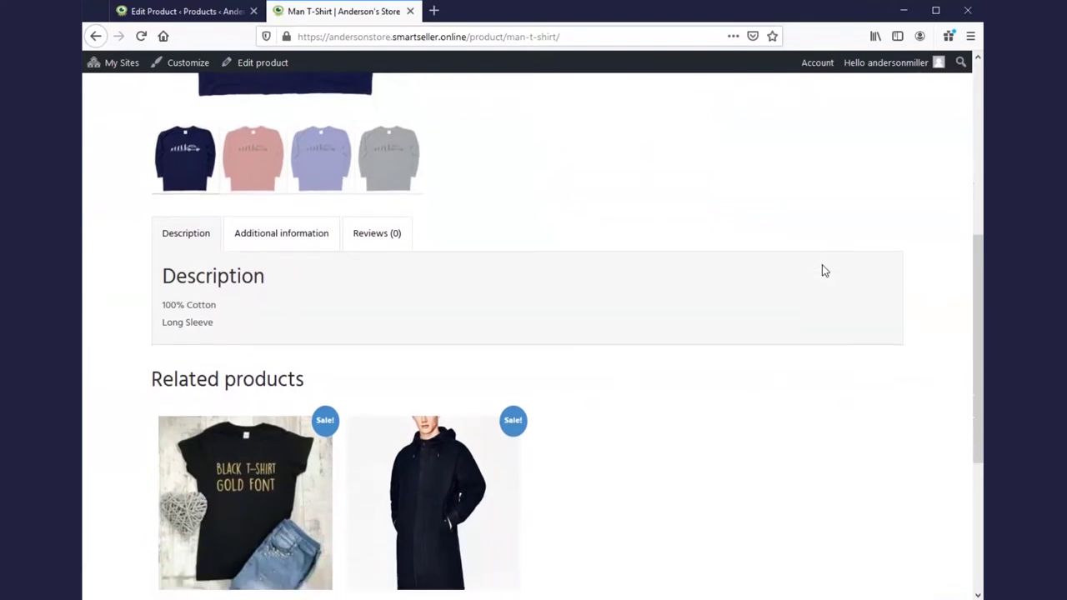
pyautogui.scroll(4, 813, 271)
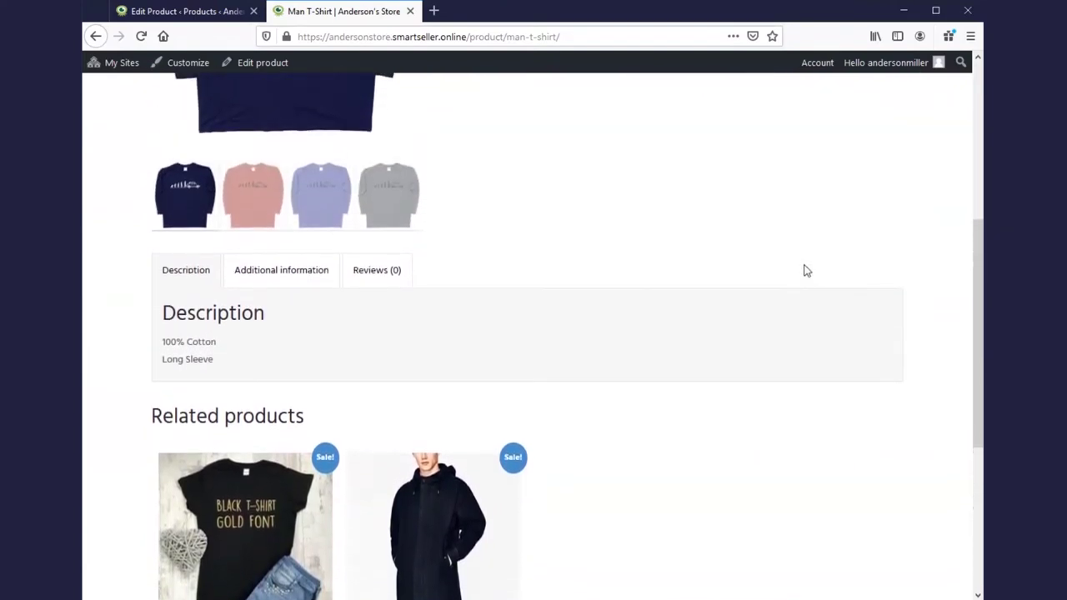
pyautogui.scroll(3, 801, 272)
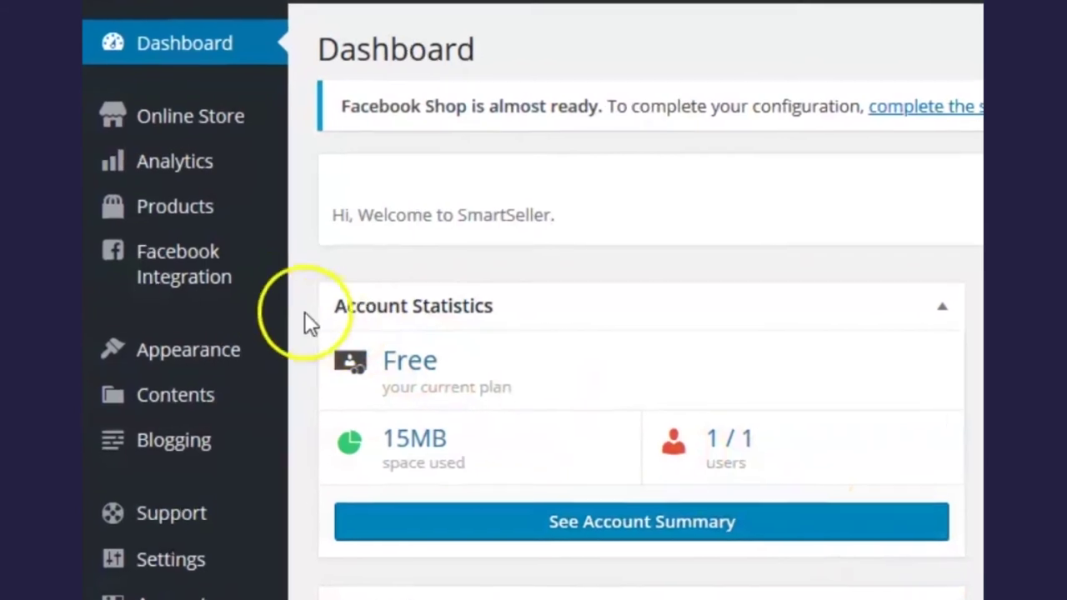
# Start the Facebook Shop setup from Facebook Integration with Get Started
pyautogui.moveTo(221, 281)
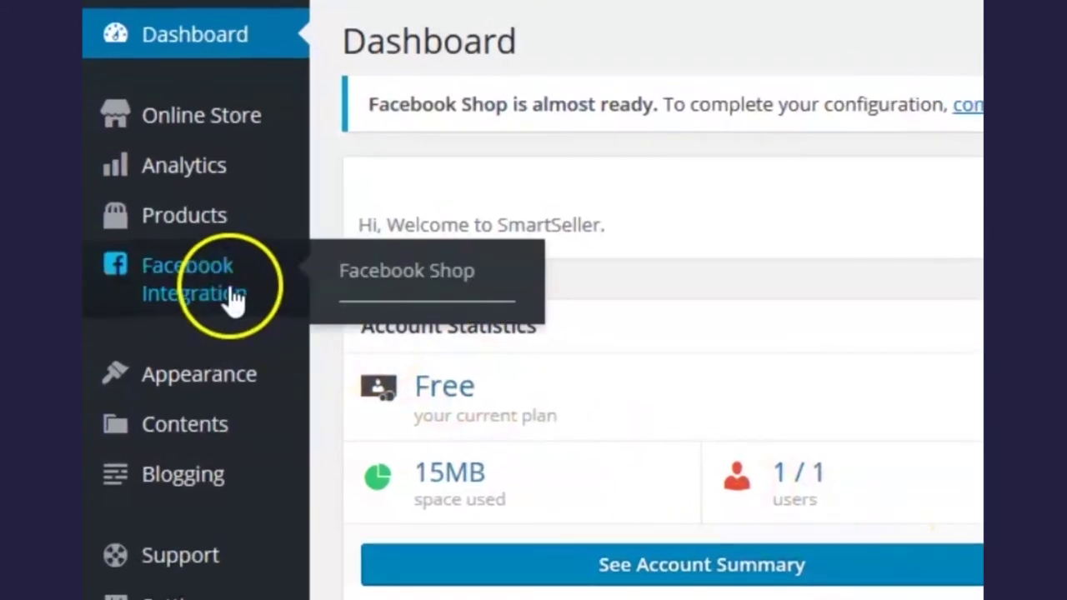
pyautogui.click(495, 280)
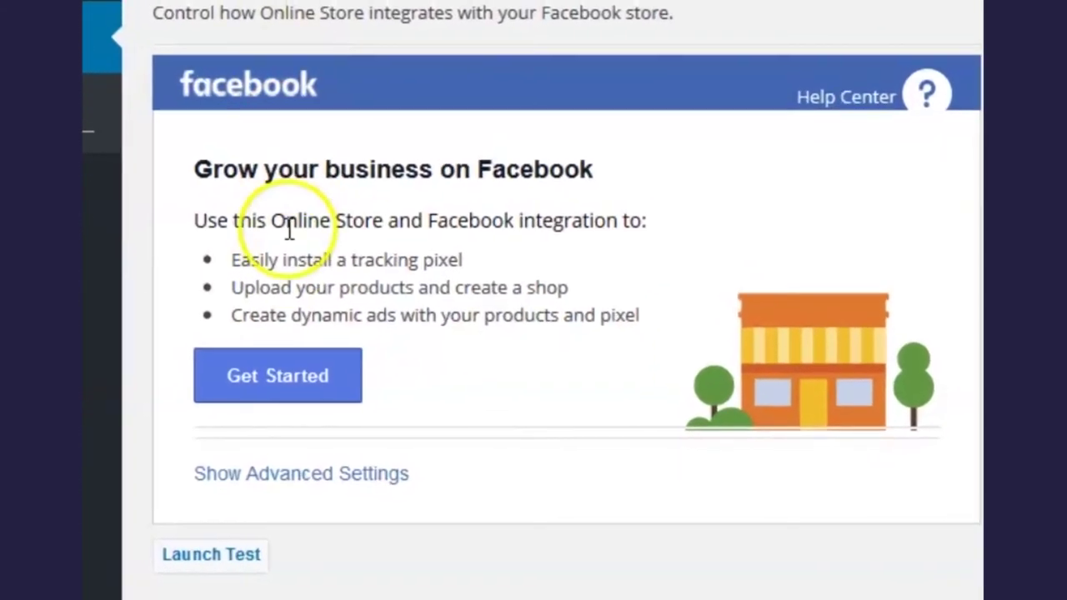
pyautogui.click(244, 374)
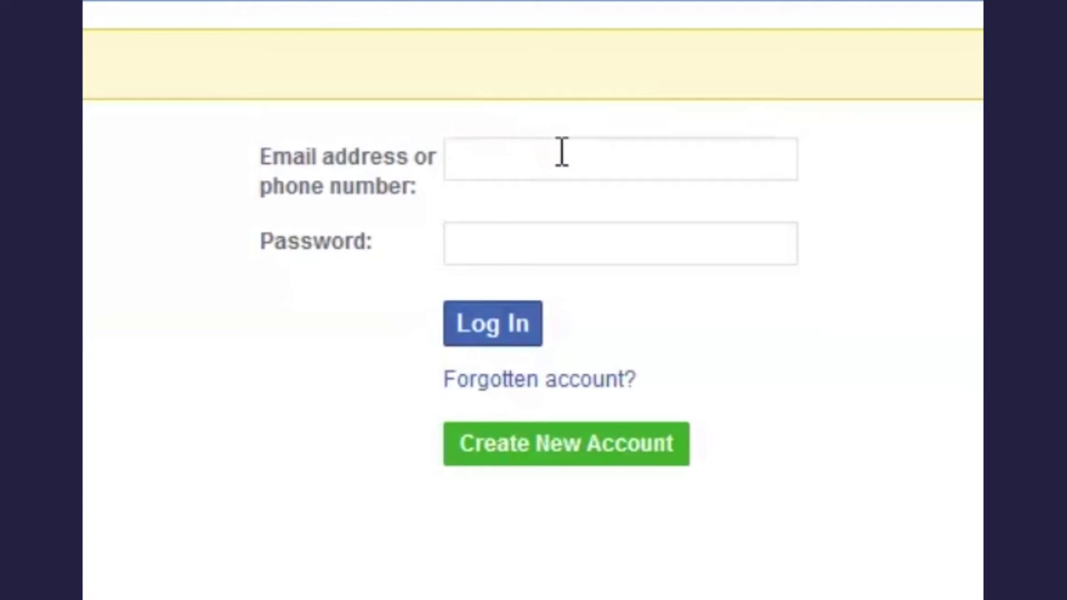
# Sign in to Facebook with the store owner's e-mail and account password
pyautogui.click(561, 153)
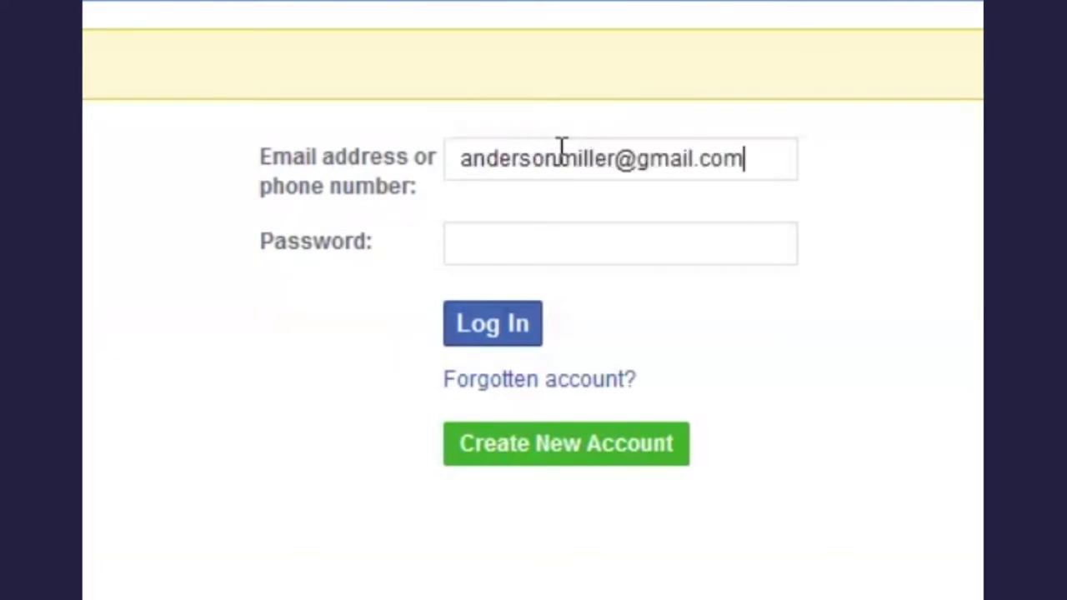
pyautogui.click(693, 242)
pyautogui.write('••••••••••••••••')
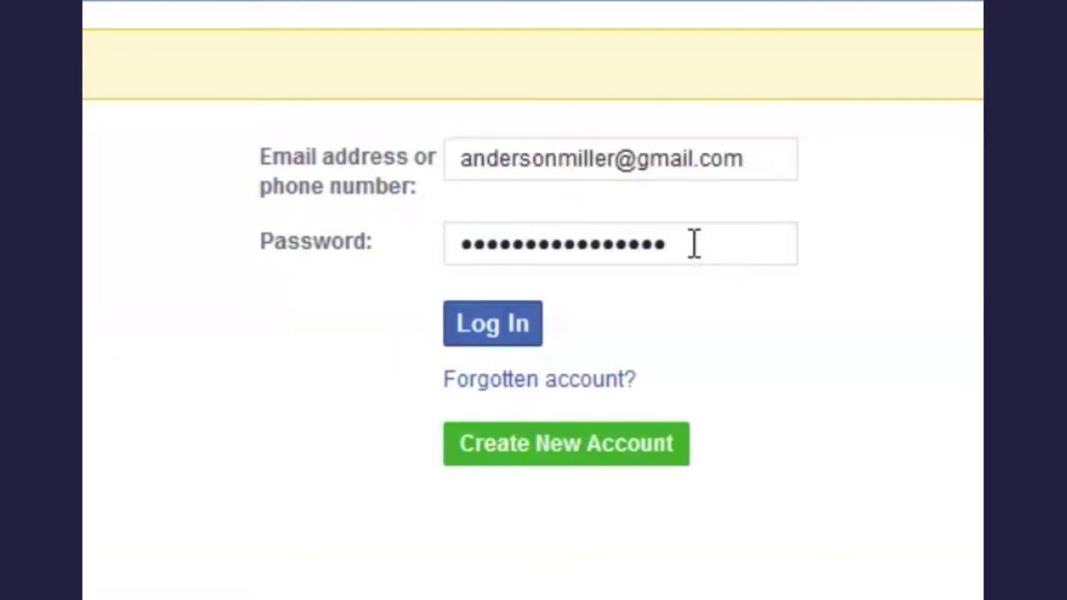
pyautogui.click(500, 334)
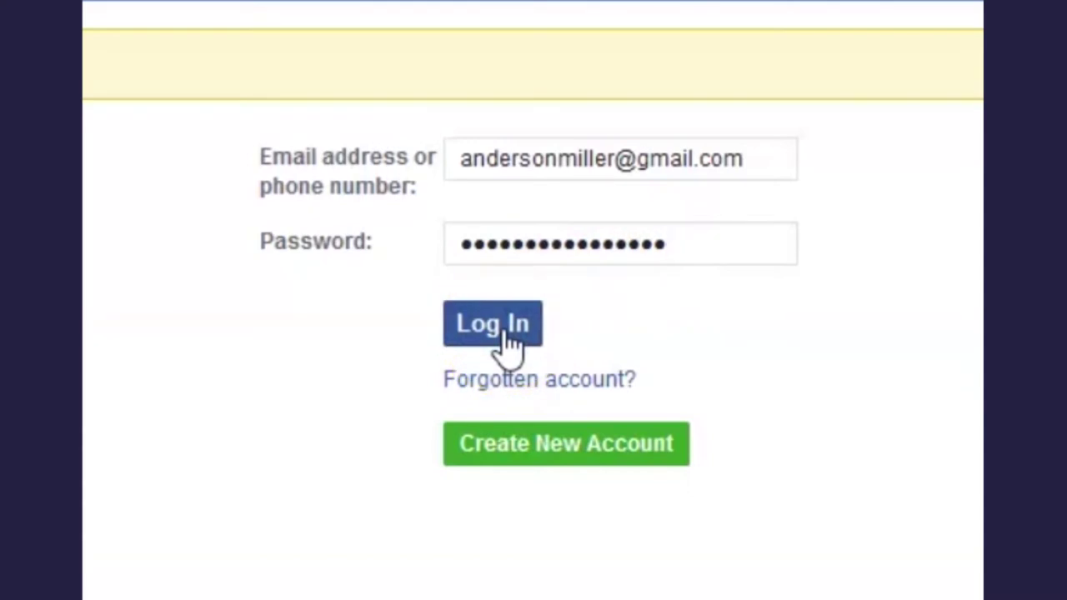
pyautogui.click(504, 330)
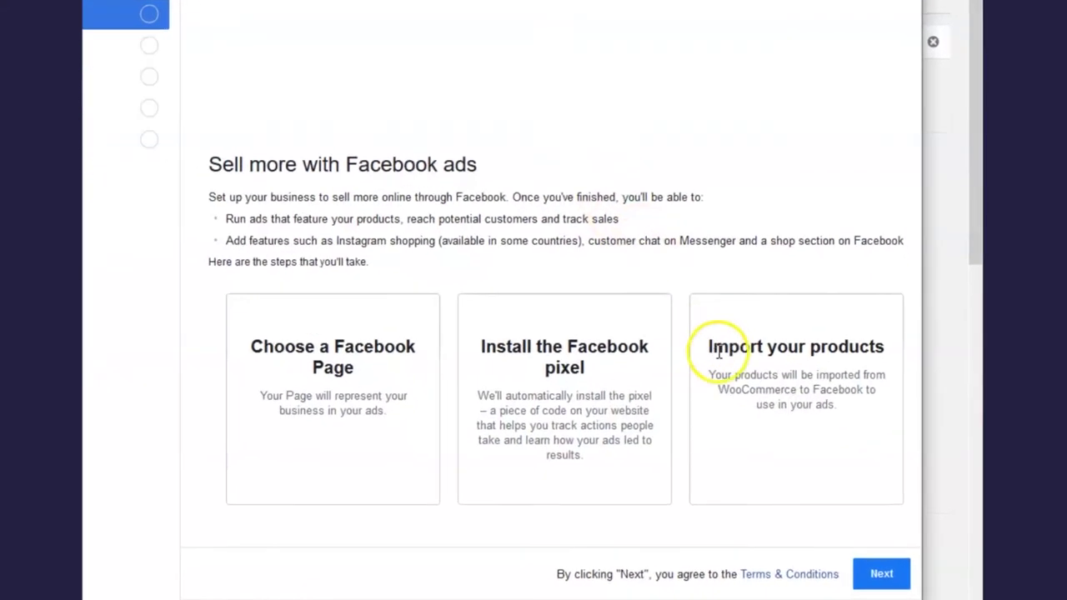
# Pass the welcome overview and choose Anderson's Store as the Facebook Page
pyautogui.click(889, 580)
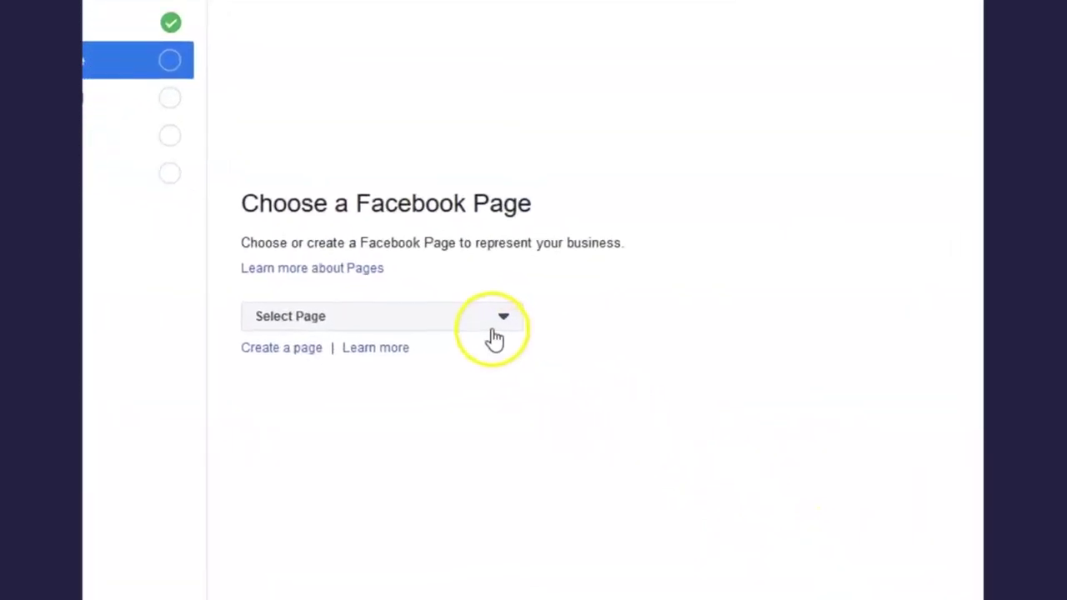
pyautogui.click(492, 330)
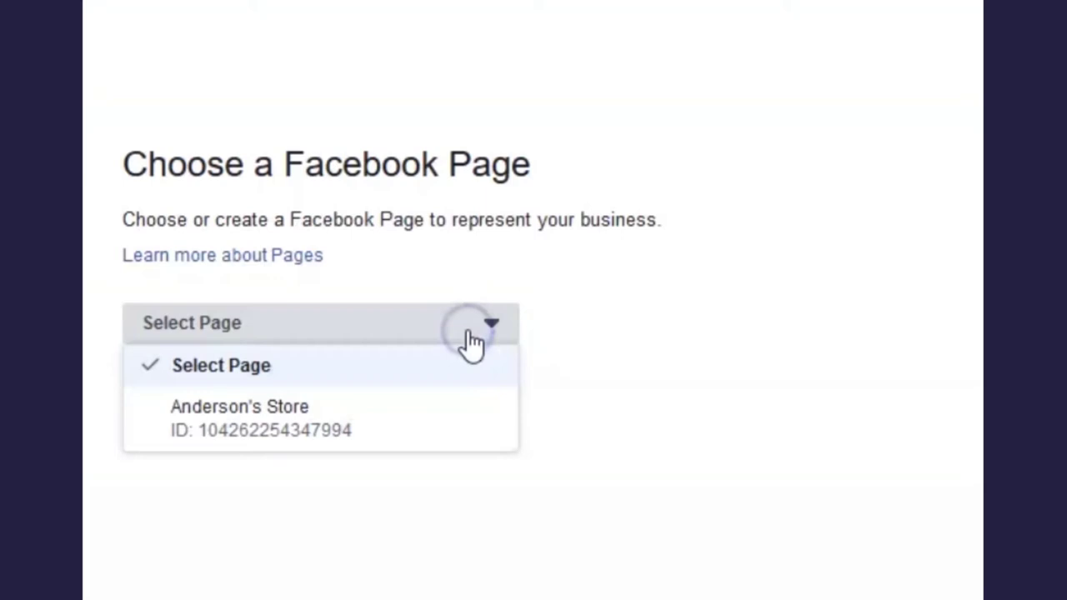
pyautogui.click(450, 442)
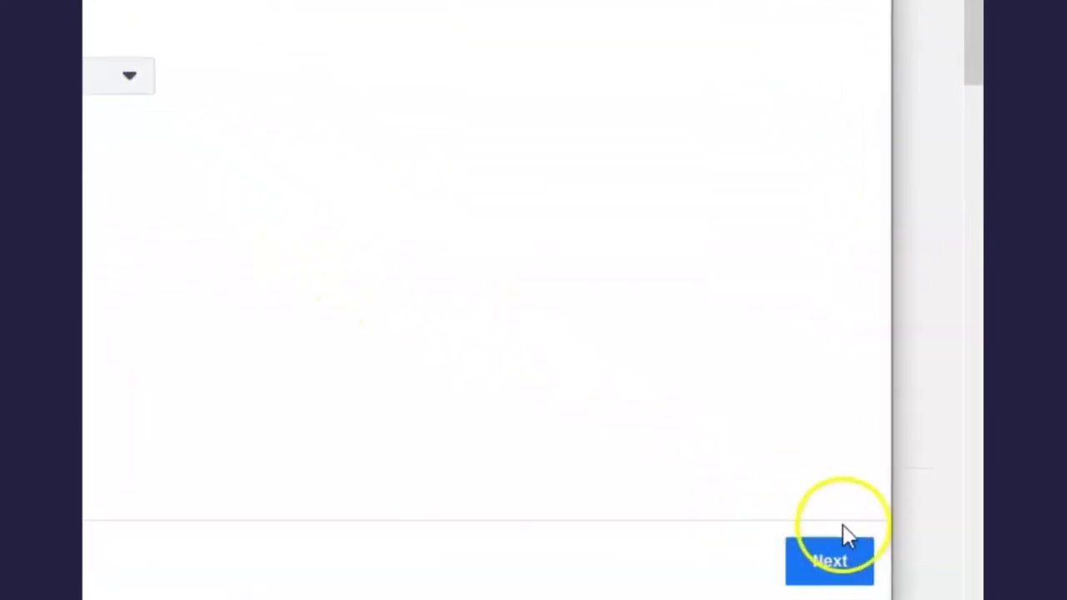
# Confirm the Page and Anderson's Store pixel, import the 9 products, and dismiss Setup complete
pyautogui.click(851, 569)
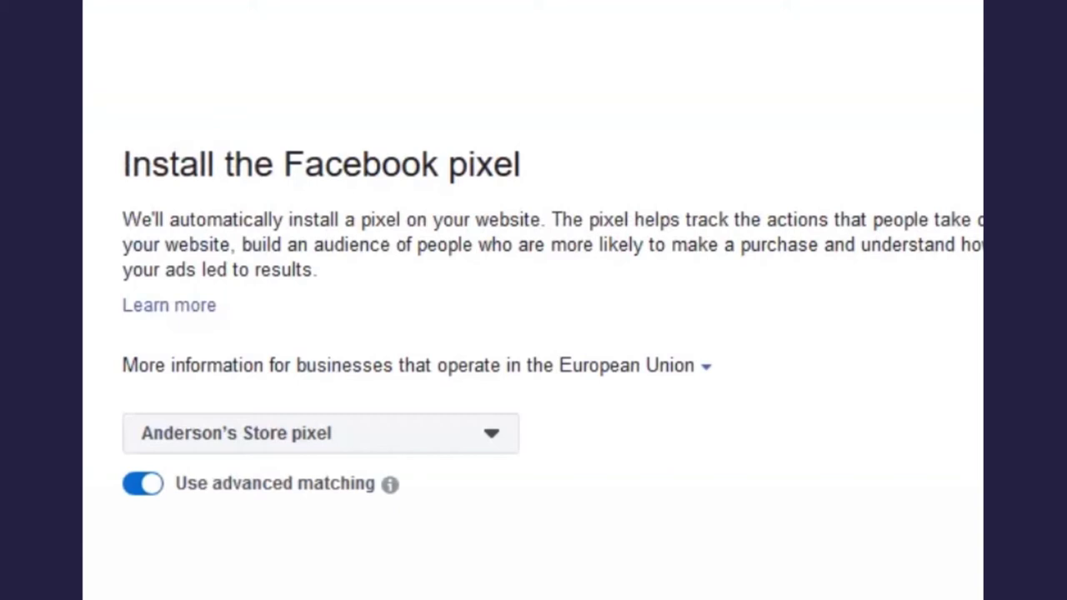
pyautogui.click(851, 571)
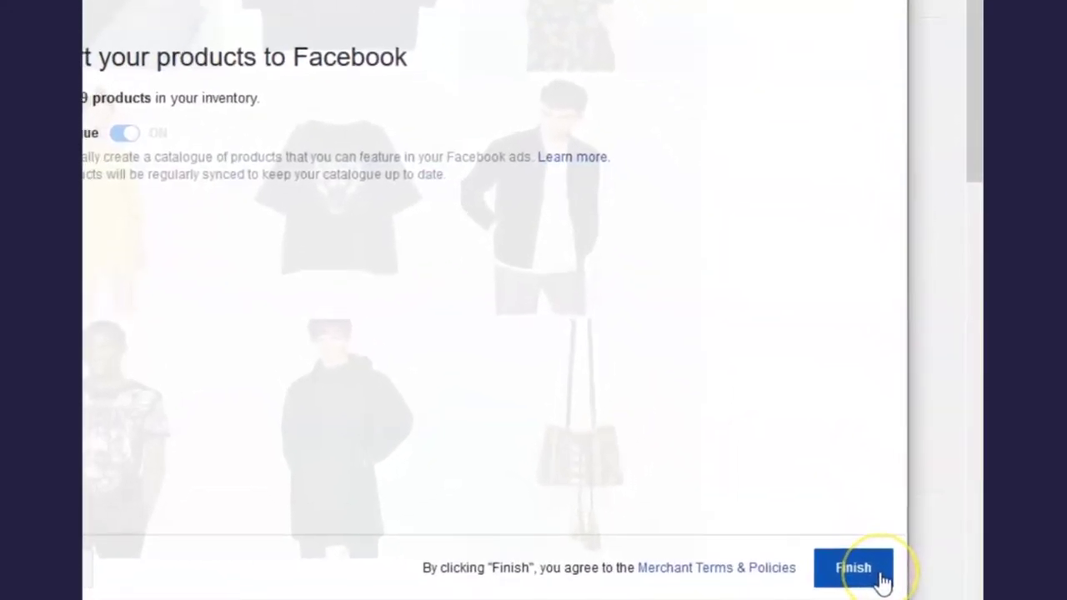
pyautogui.click(882, 582)
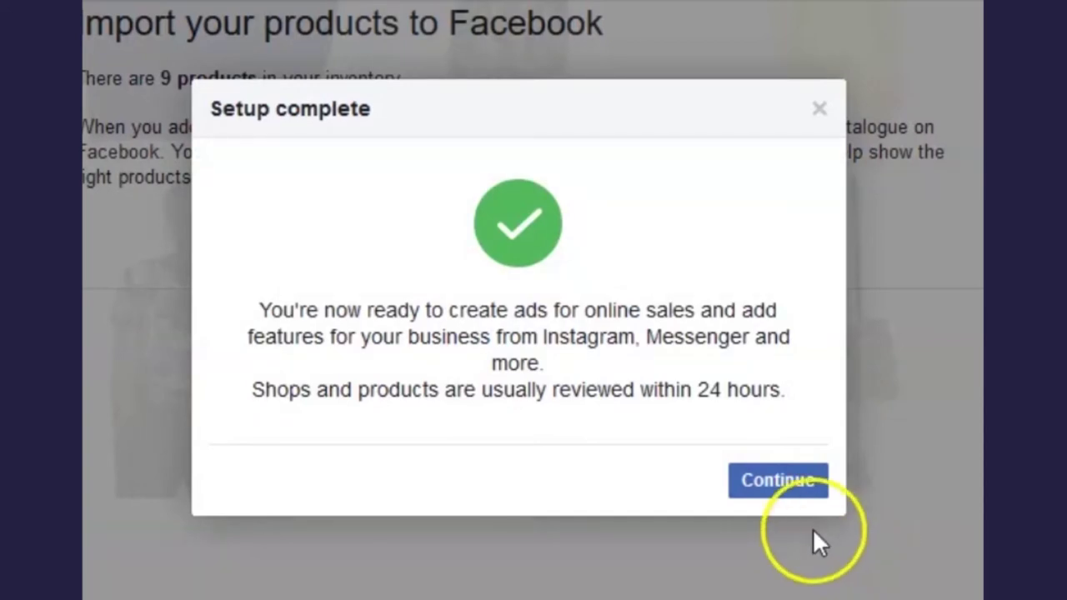
pyautogui.click(786, 490)
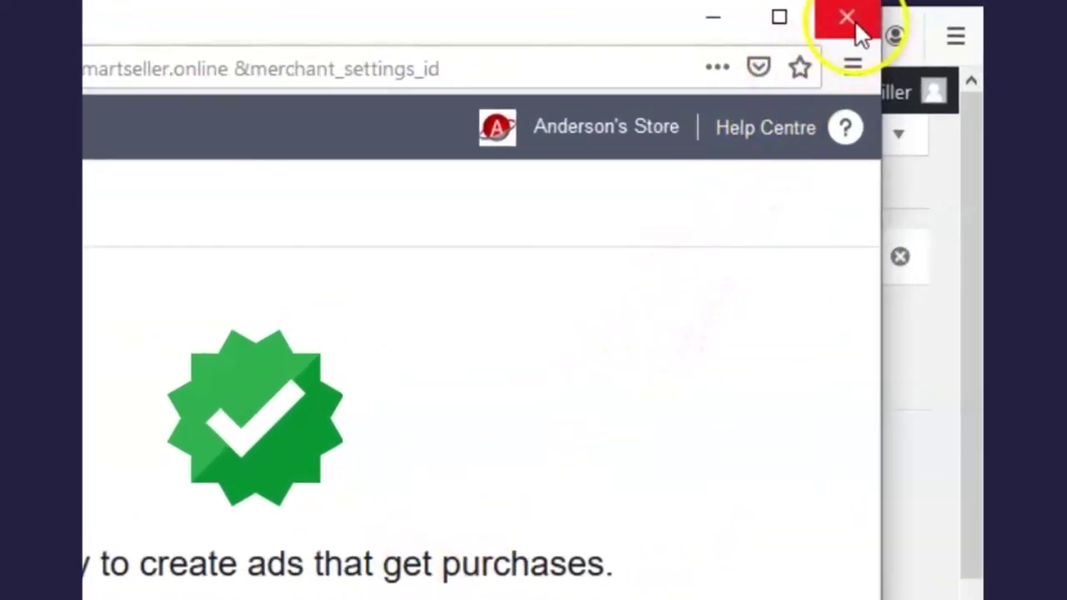
# Close the setup window and, after products sync, open the linked Facebook page
pyautogui.click(857, 28)
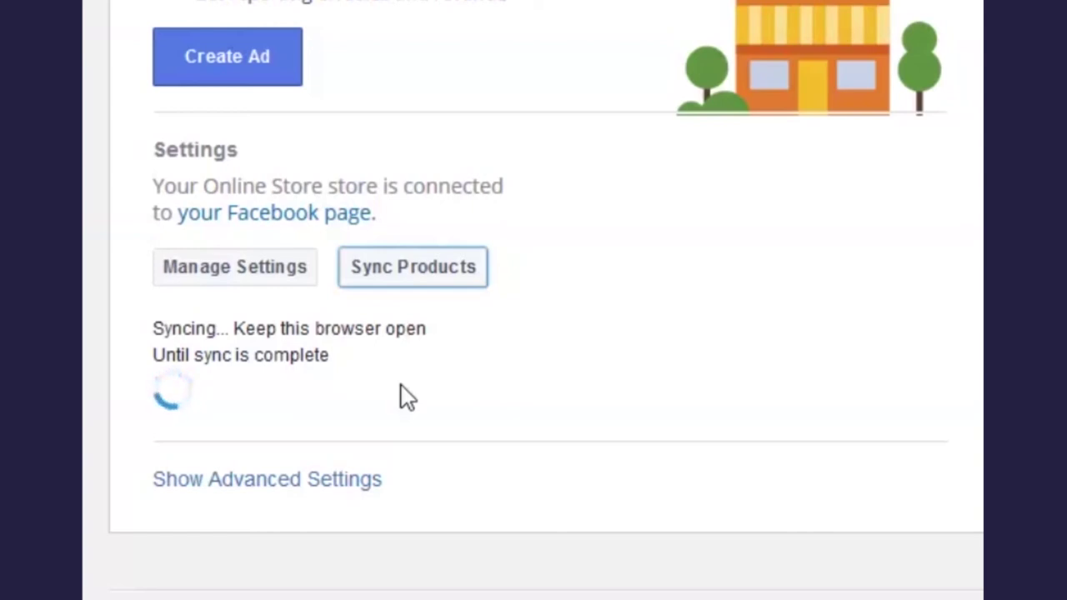
pyautogui.scroll(2, 721, 238)
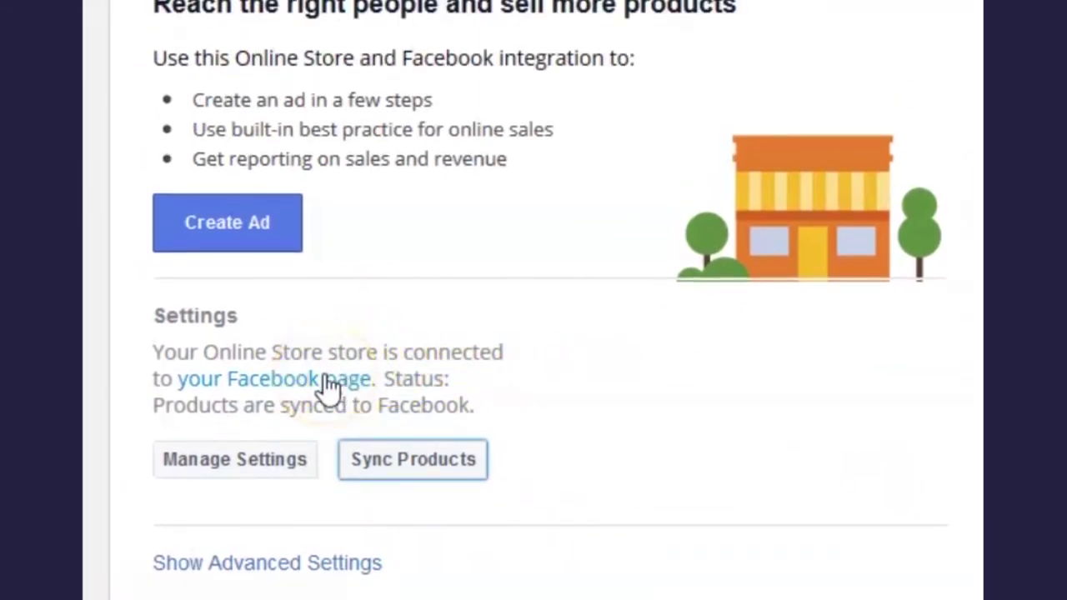
pyautogui.click(330, 385)
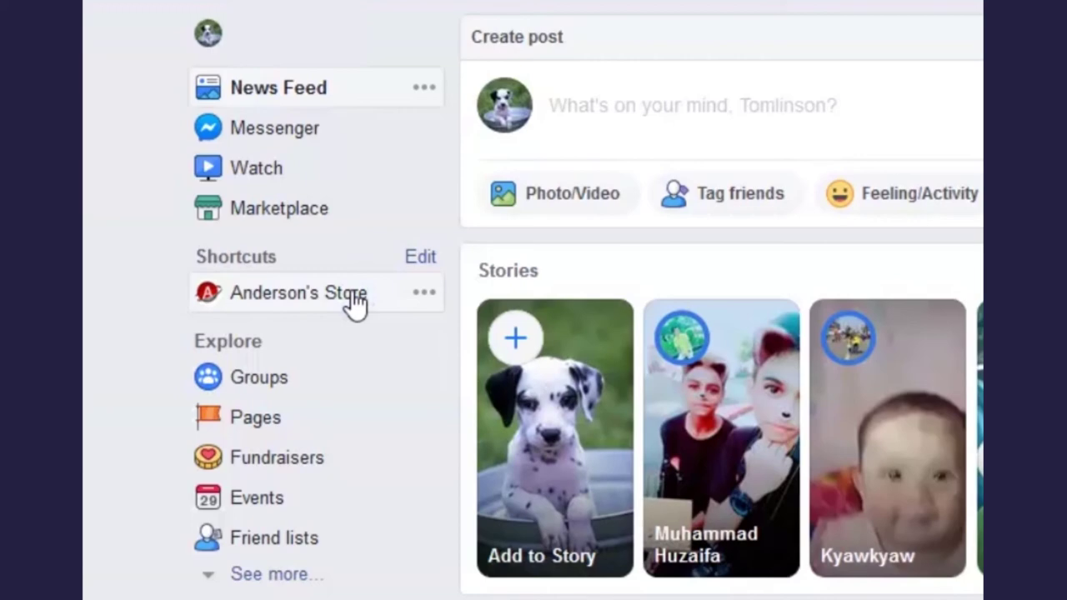
# Go to the Anderson's Store Facebook page and browse its Shop products
pyautogui.click(356, 305)
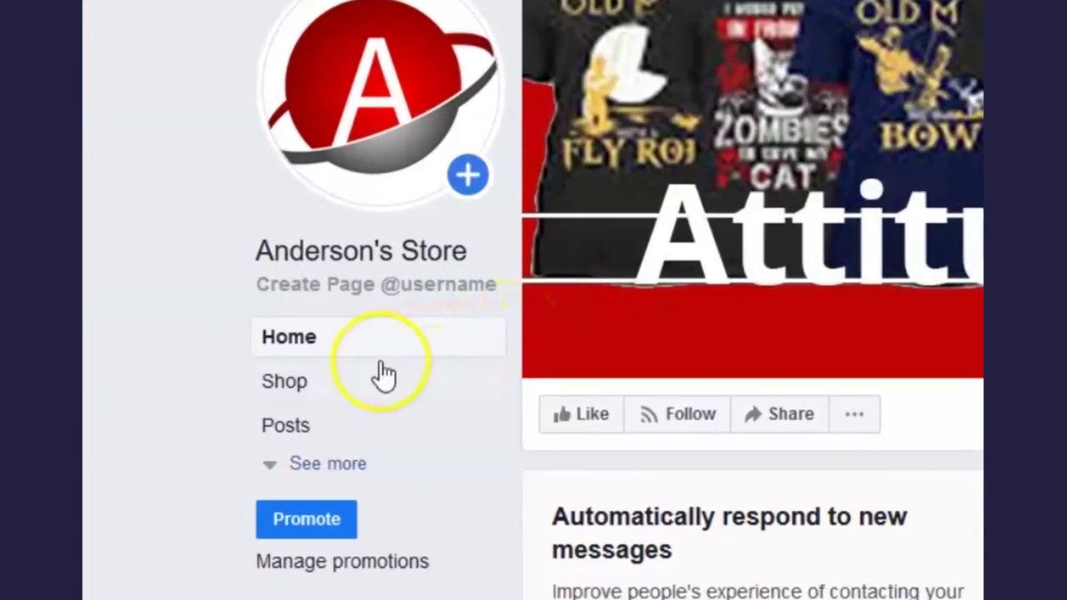
pyautogui.click(311, 388)
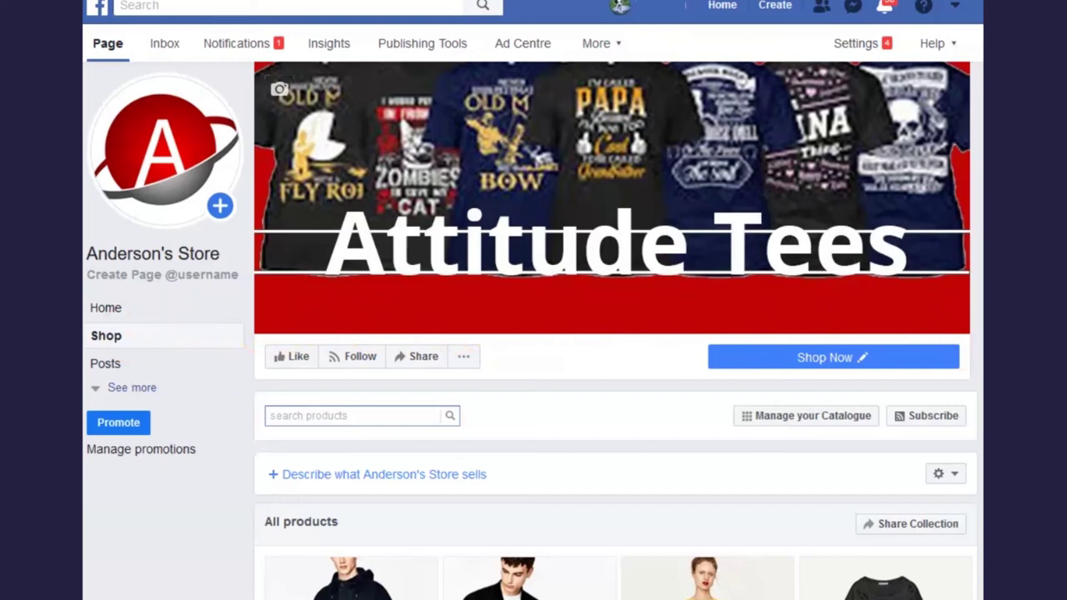
pyautogui.scroll(-5, 616, 330)
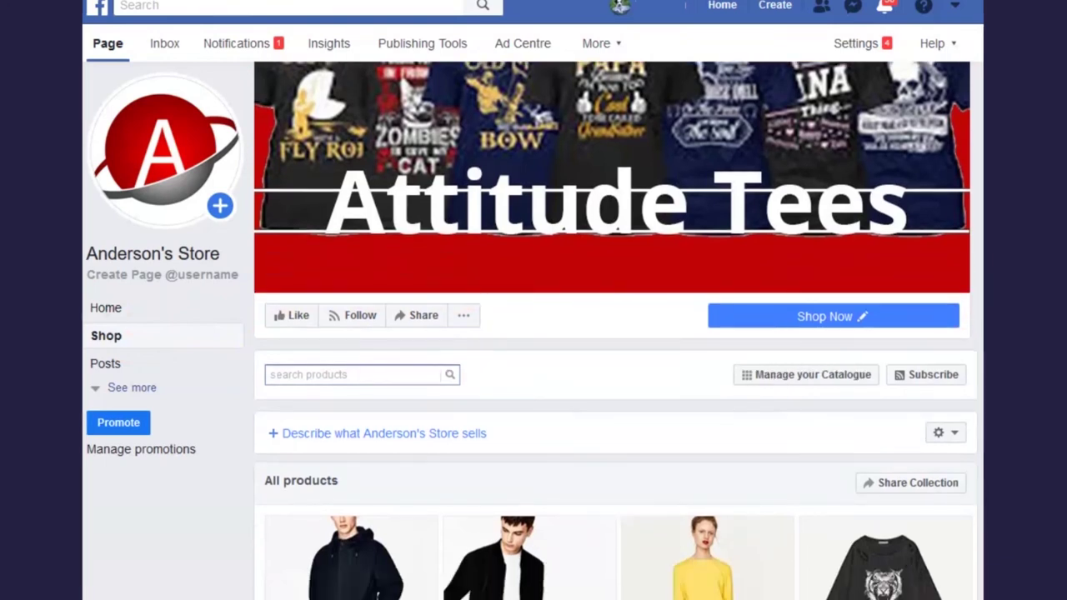
pyautogui.scroll(-4, 615, 353)
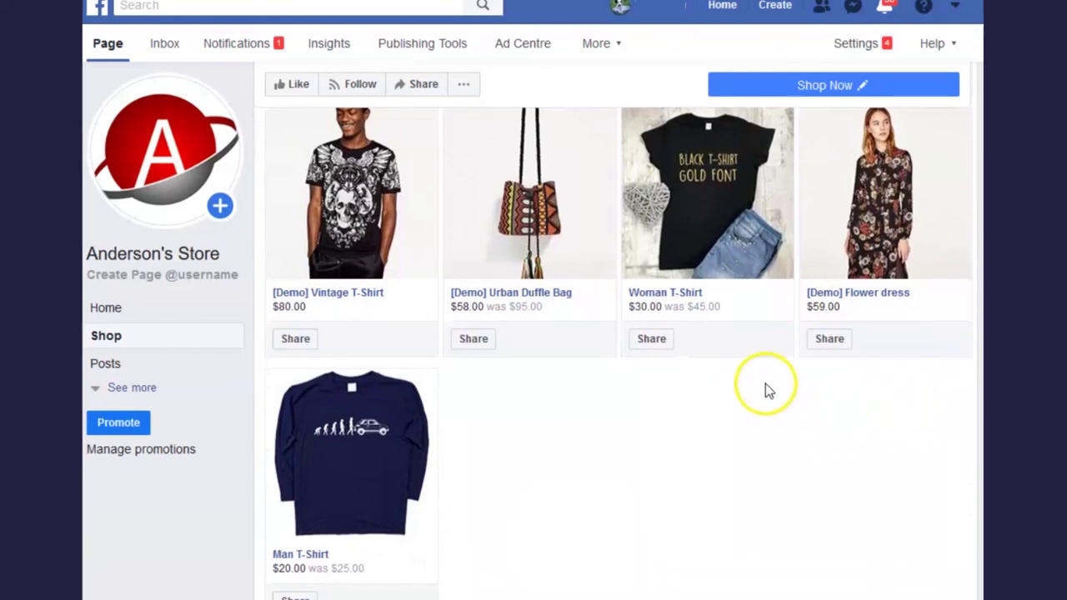
# View the Woman T-Shirt's grey, white and black-with-pink photos, then check out on the website
pyautogui.click(708, 206)
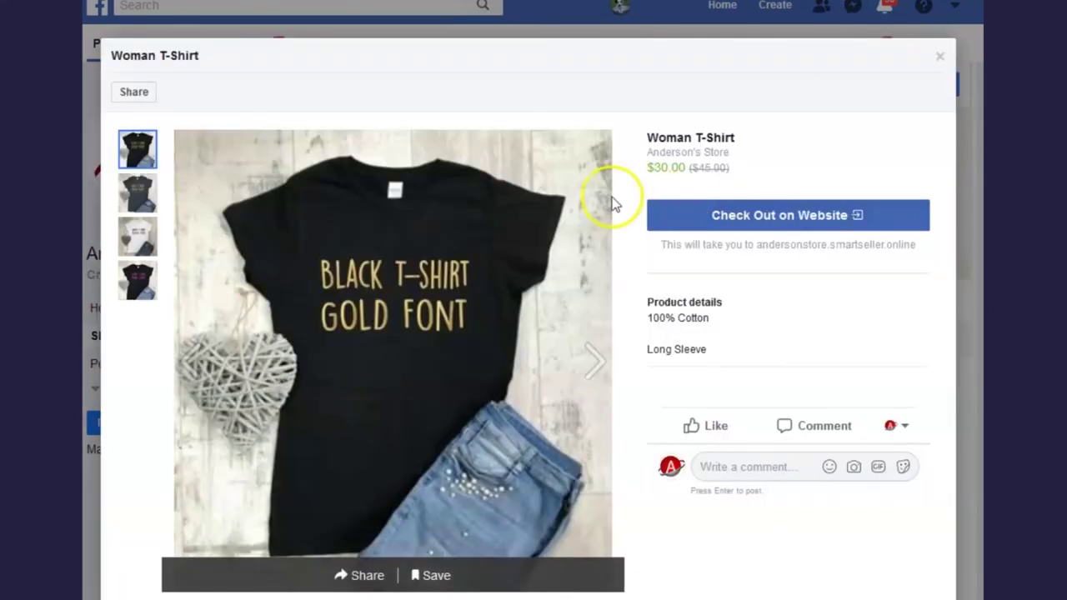
pyautogui.click(142, 196)
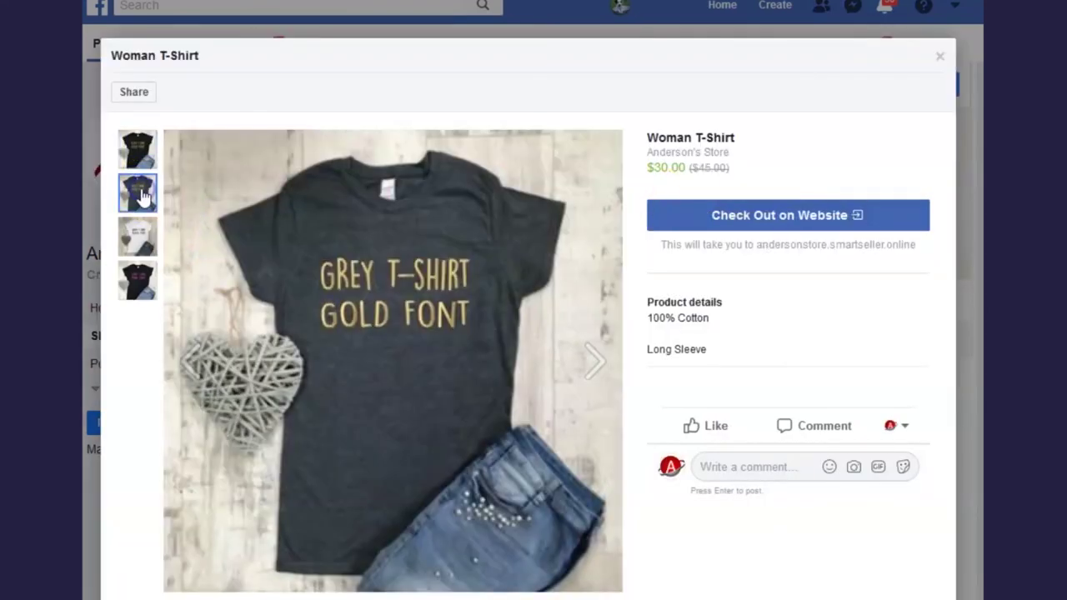
pyautogui.click(140, 239)
pyautogui.click(137, 281)
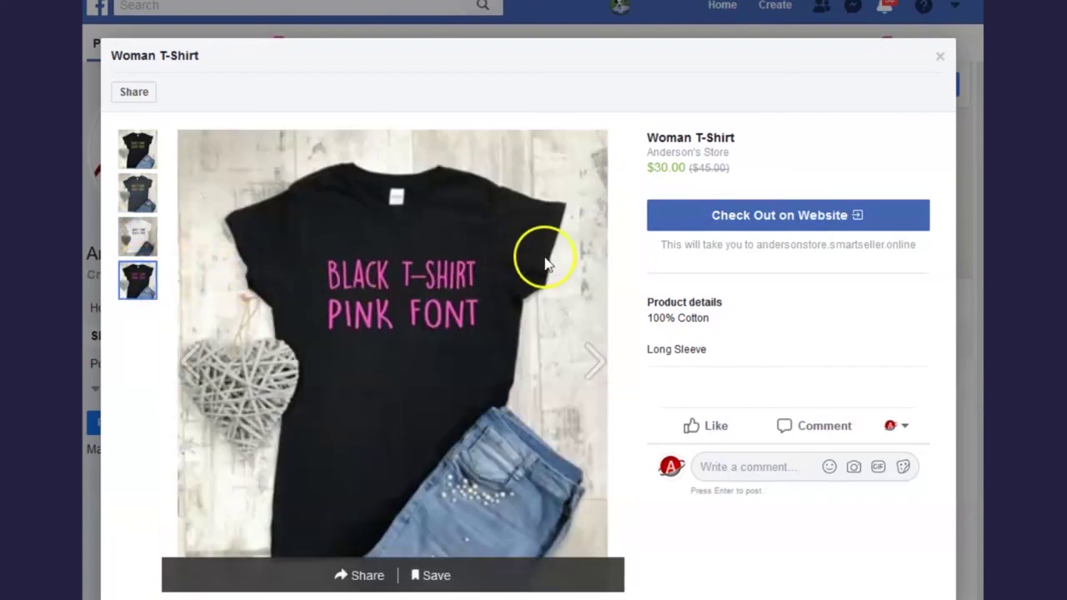
pyautogui.click(803, 223)
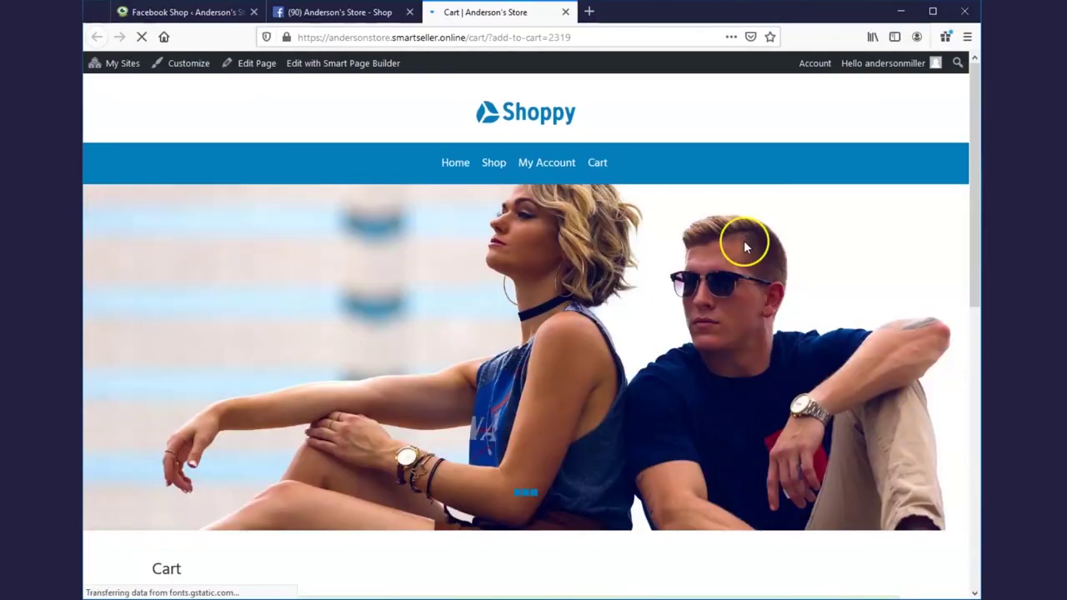
# Scroll the cart to review one Woman T-Shirt at $30.00, $20.00 shipping, $50.00 total
pyautogui.scroll(-5, 745, 351)
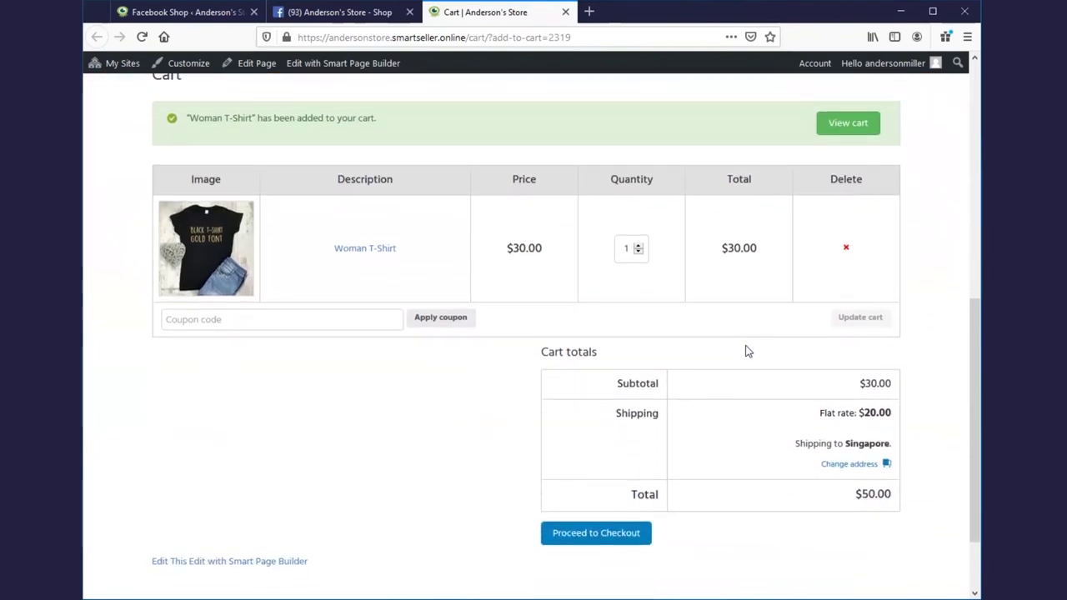
pyautogui.scroll(-1, 745, 352)
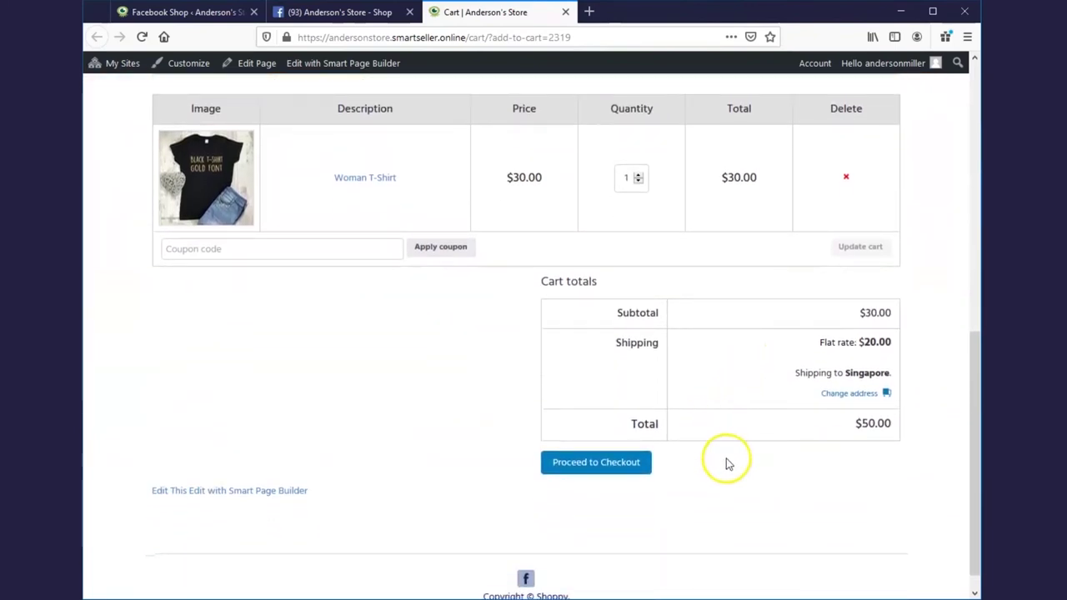
pyautogui.scroll(2, 726, 465)
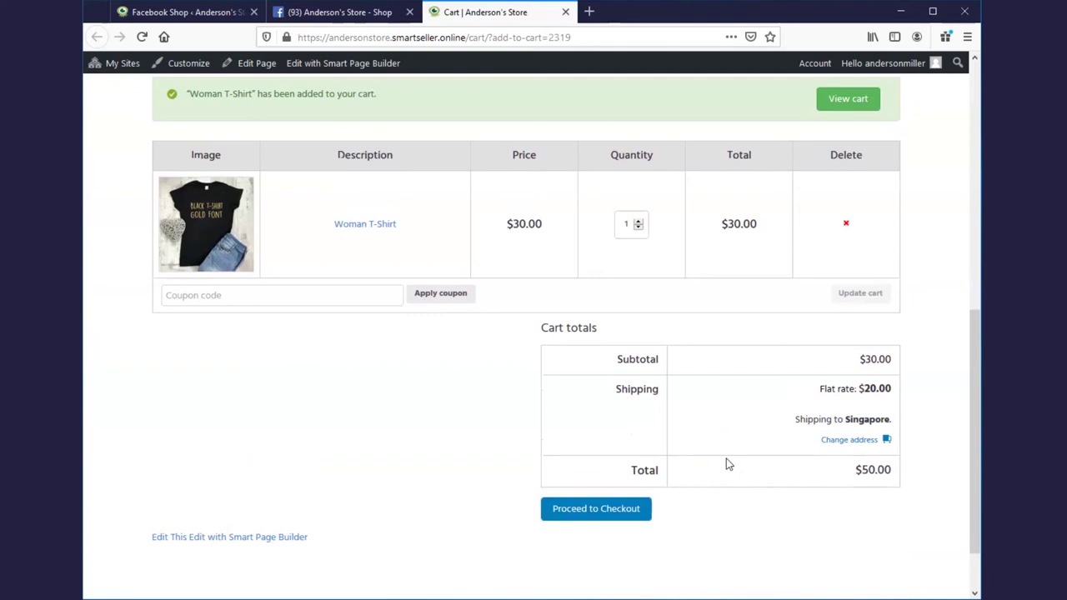